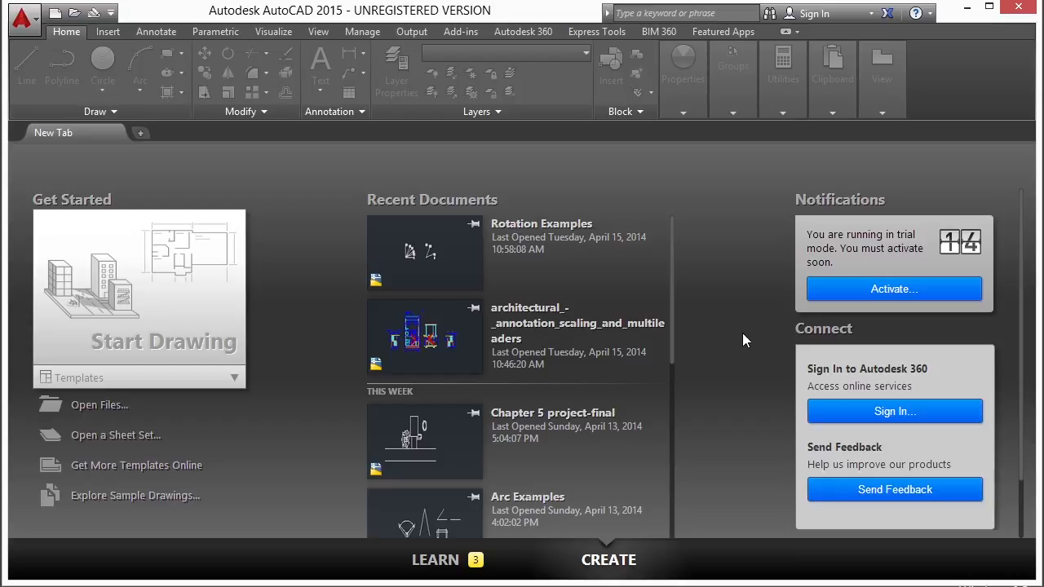
Open the drawing file scale examples.dwg from the 06 folder
left_click(114, 407)
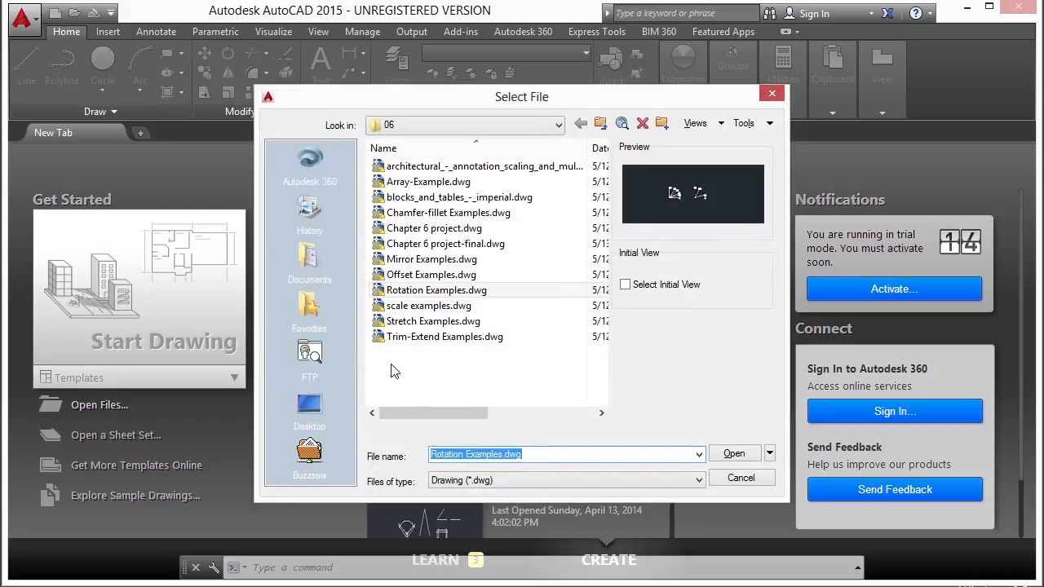
left_click(460, 308)
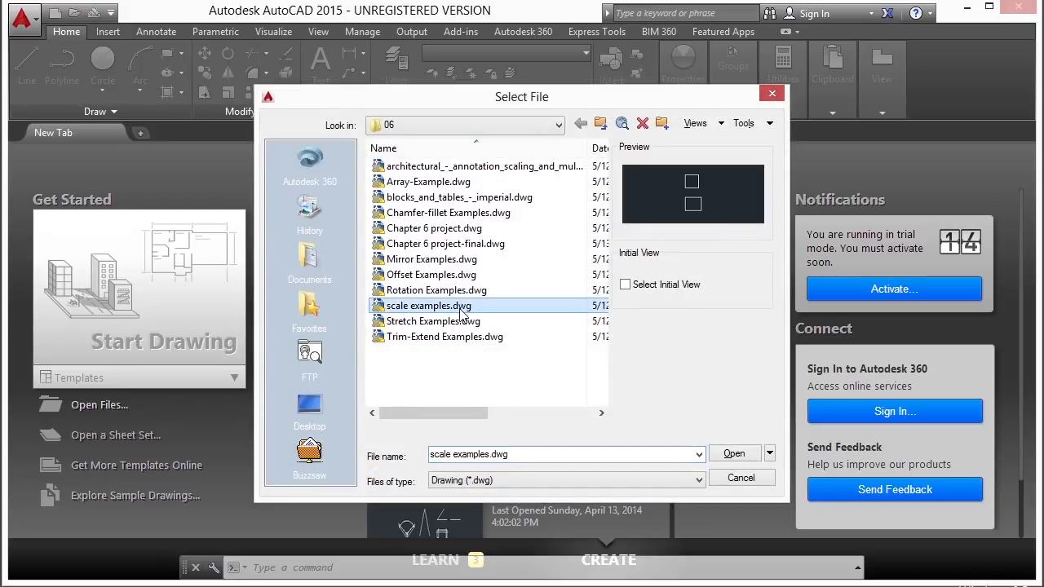
left_click(736, 452)
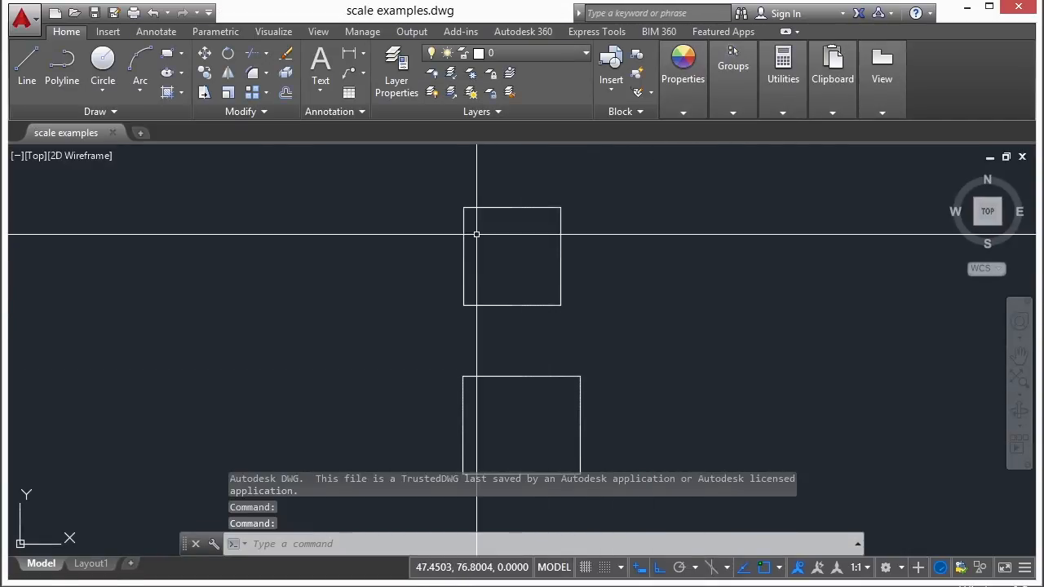
scroll(476, 234, "down", 2)
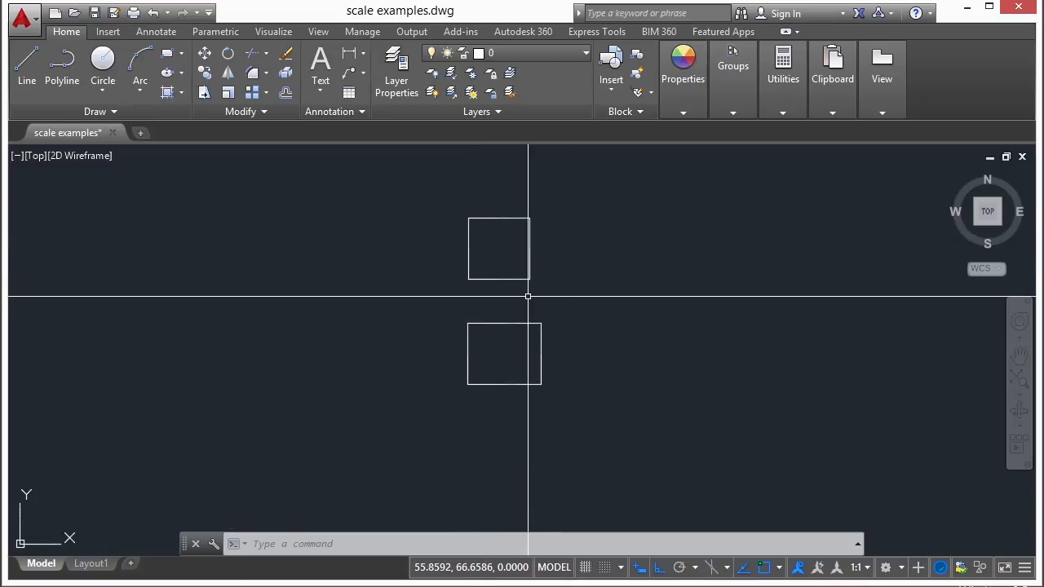
type("scale")
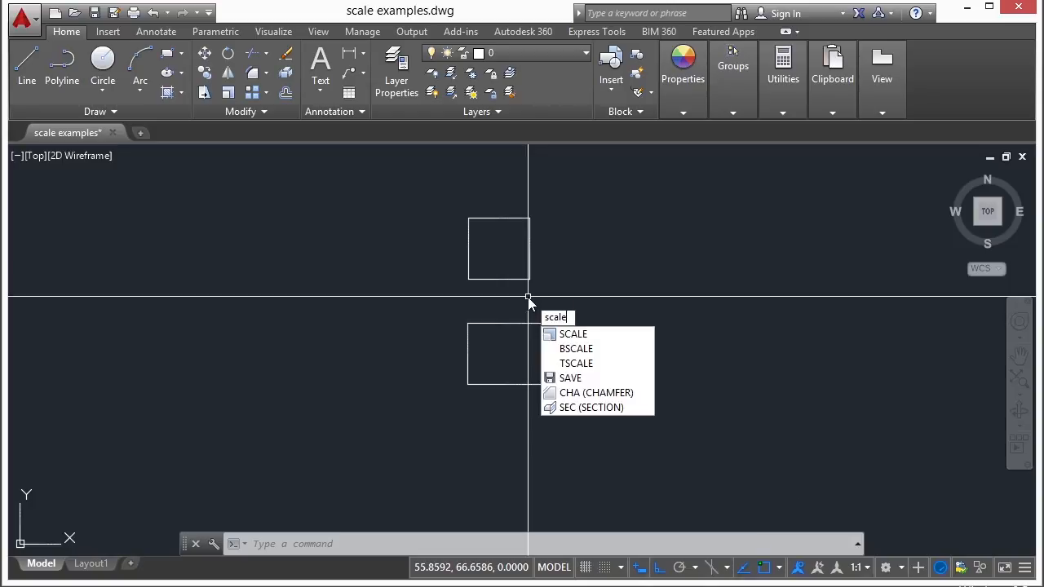
key("Escape")
type("SC")
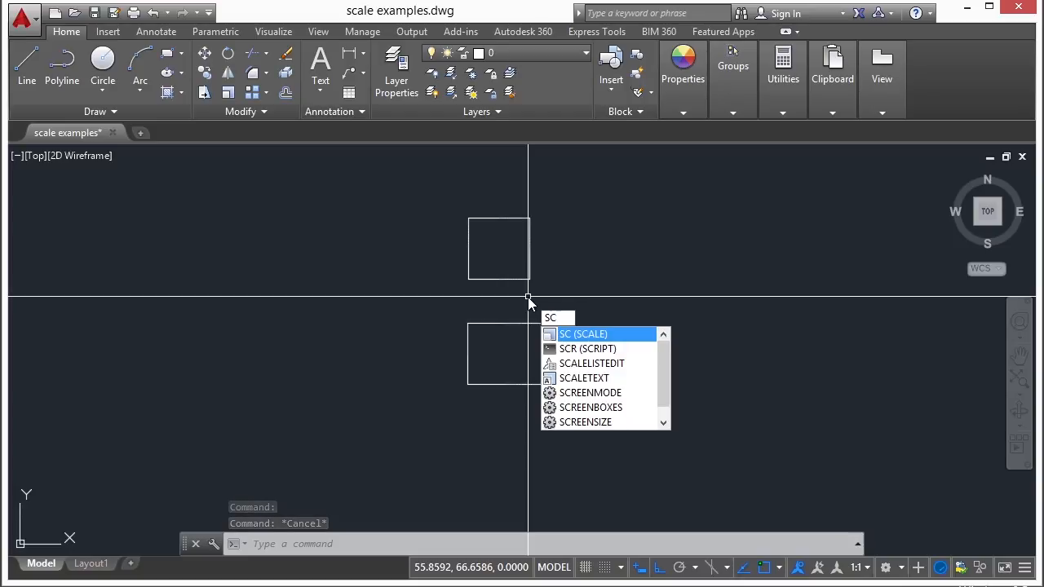
key("Escape")
type("s")
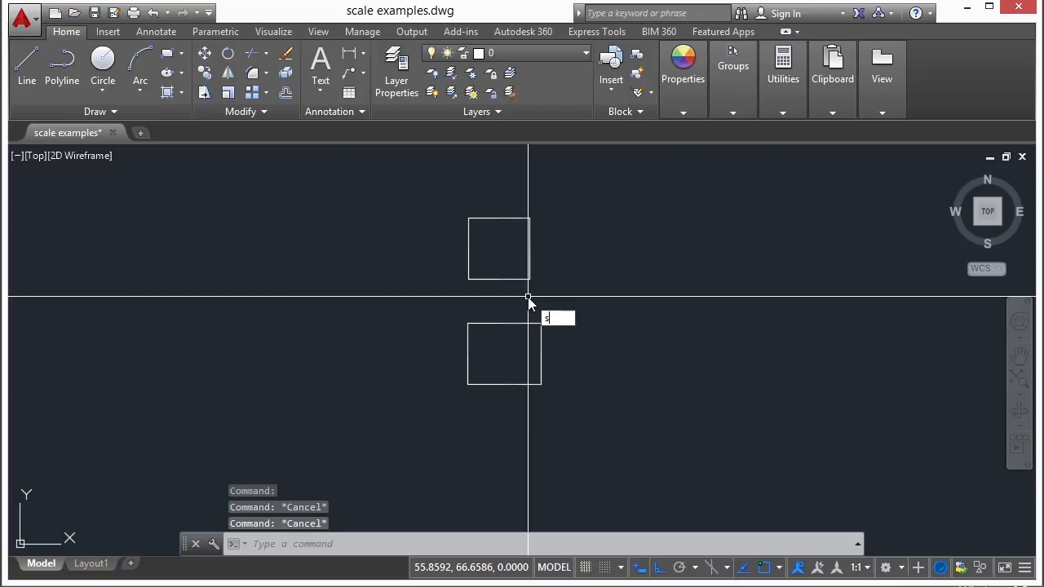
key("Escape")
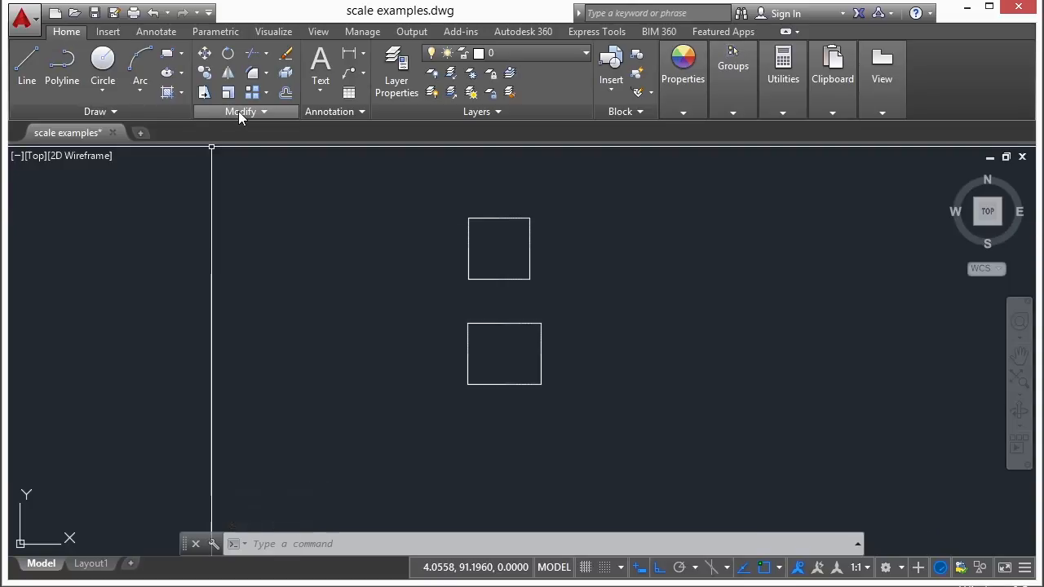
Try scaling the lower rectangle by a factor of 2 from its lower-left corner, and undo the scaling
left_click(228, 93)
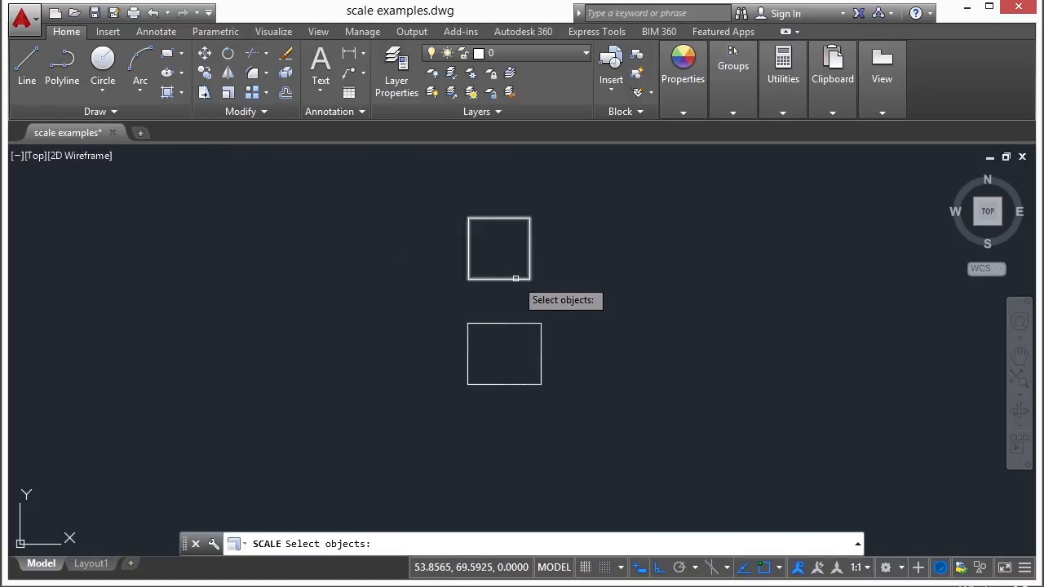
left_click(563, 304)
left_click(467, 385)
left_click(514, 325)
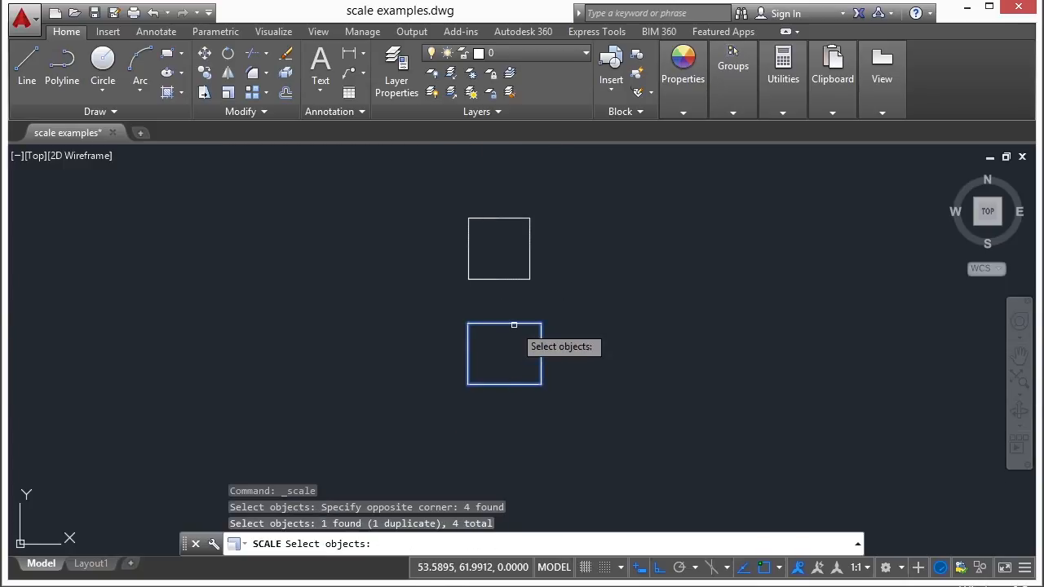
left_click(511, 323)
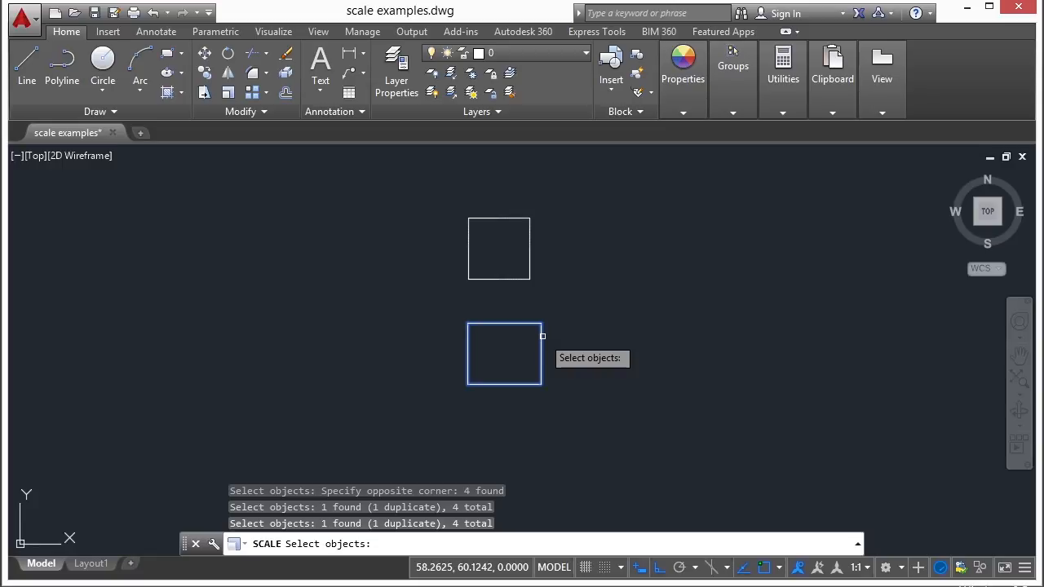
key("Return")
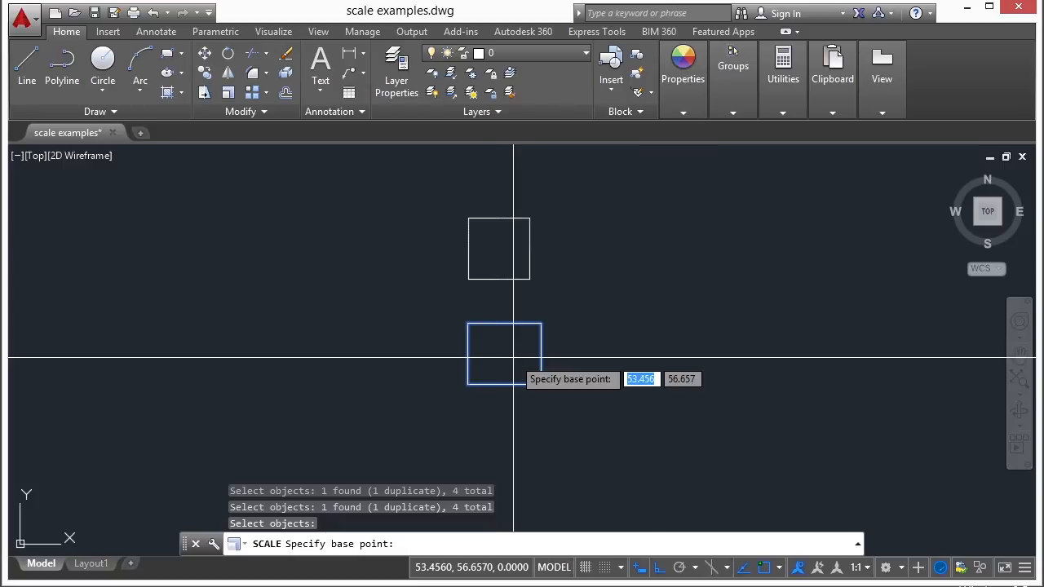
left_click(467, 384)
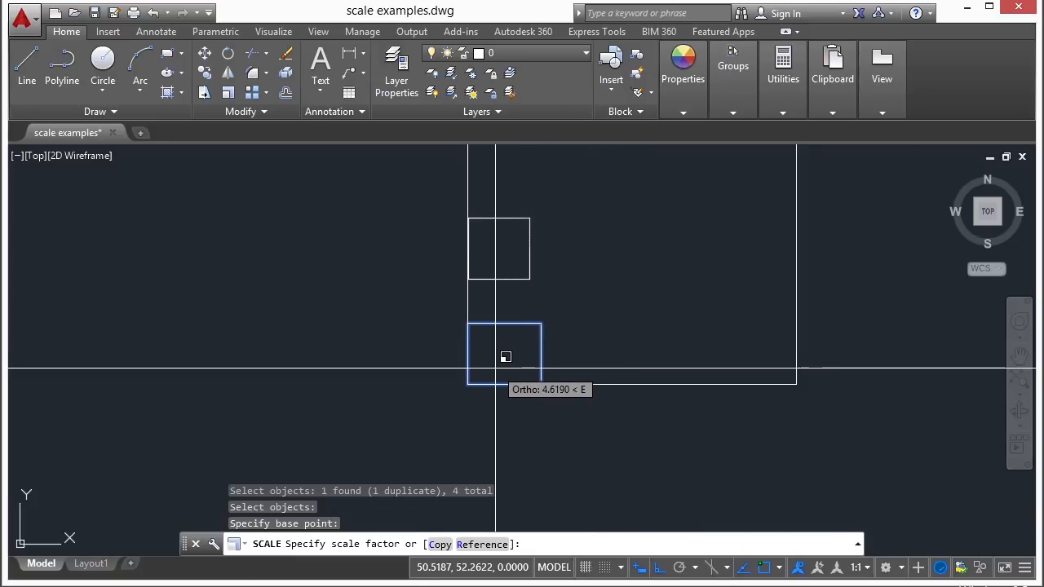
scroll(523, 347, "down", 2)
middle_click_drag(547, 340, 443, 411)
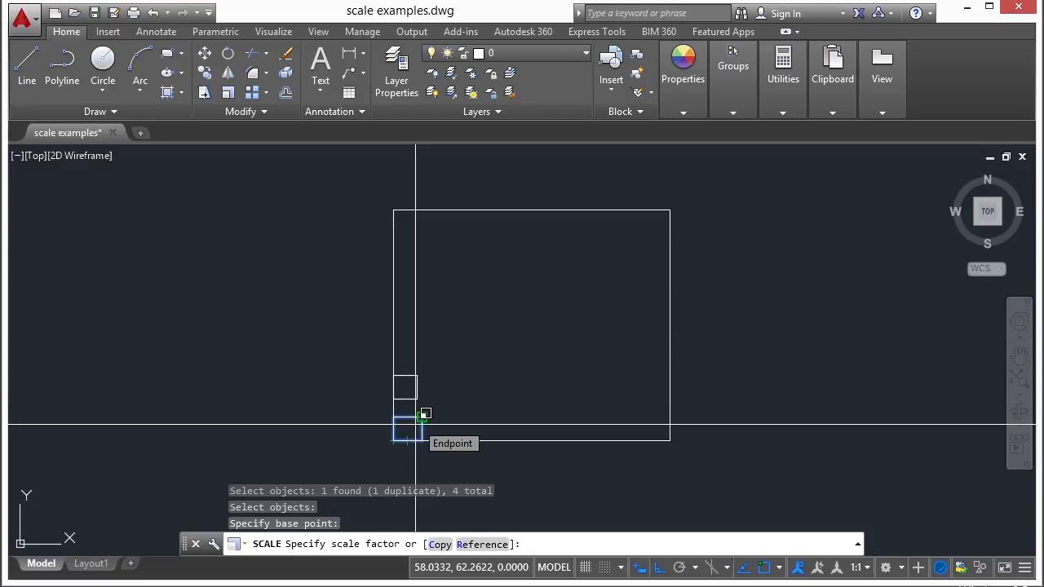
scroll(420, 415, "up", 2)
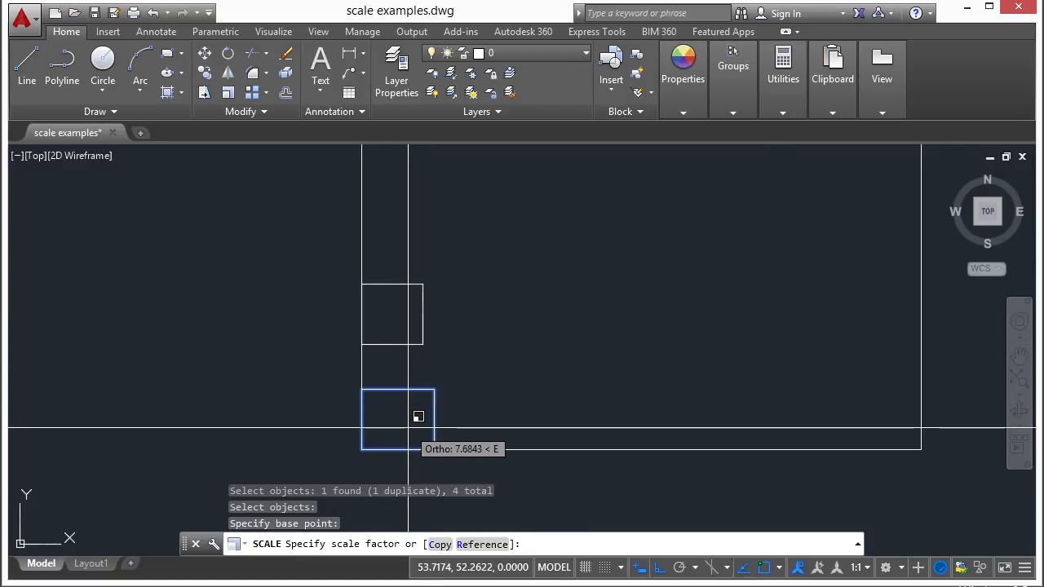
type("2")
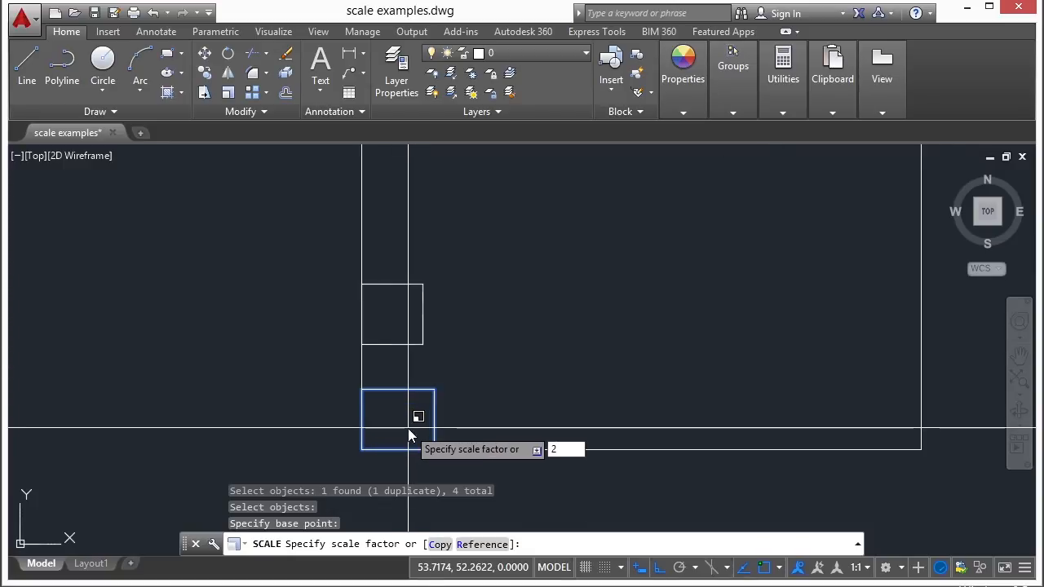
key("Return")
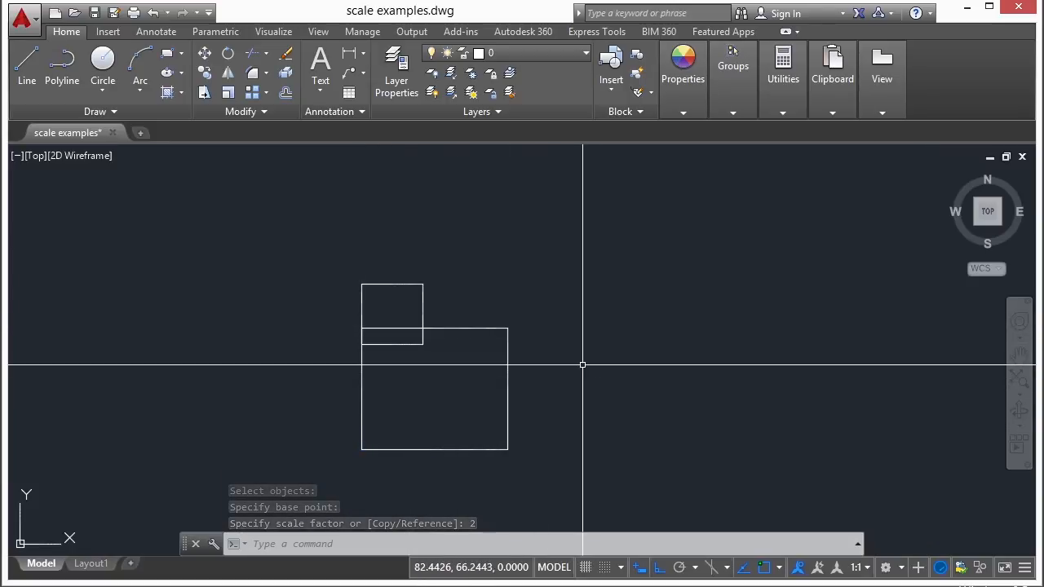
left_click(152, 12)
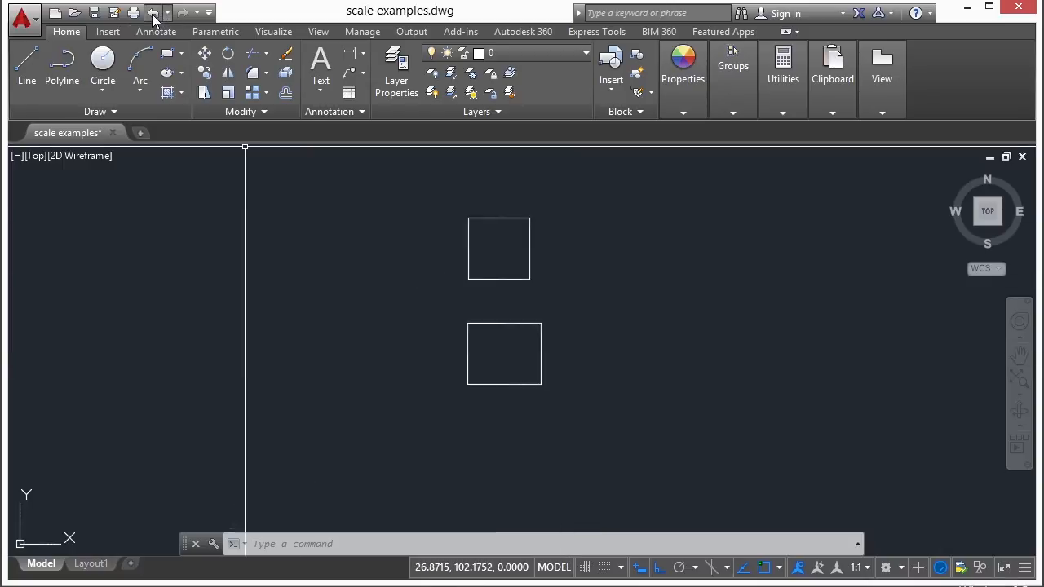
Scale the lower rectangle by a factor of .5 using its lower-left corner as the base point
mouse_move(568, 289)
middle_mouse_down()
mouse_move(562, 303)
mouse_move(534, 307)
middle_mouse_up()
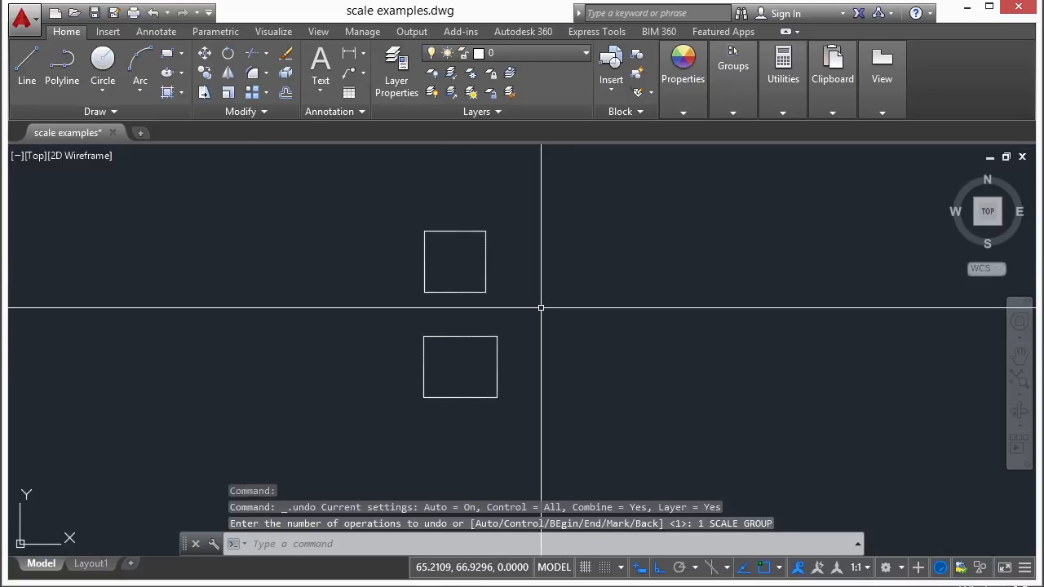
type("SC")
key("Return")
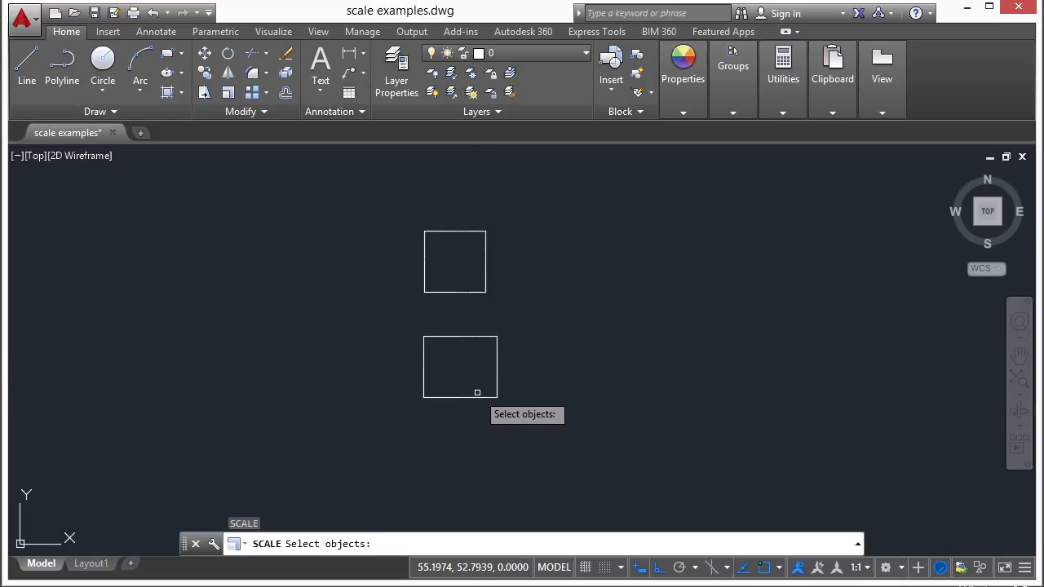
left_click(523, 325)
left_click(381, 425)
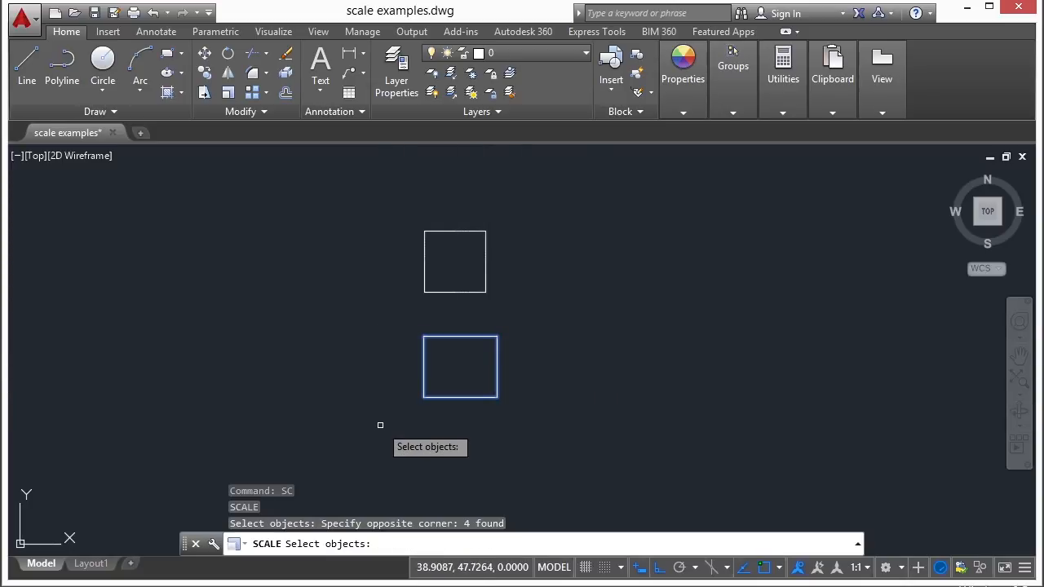
key("Return")
left_click(420, 403)
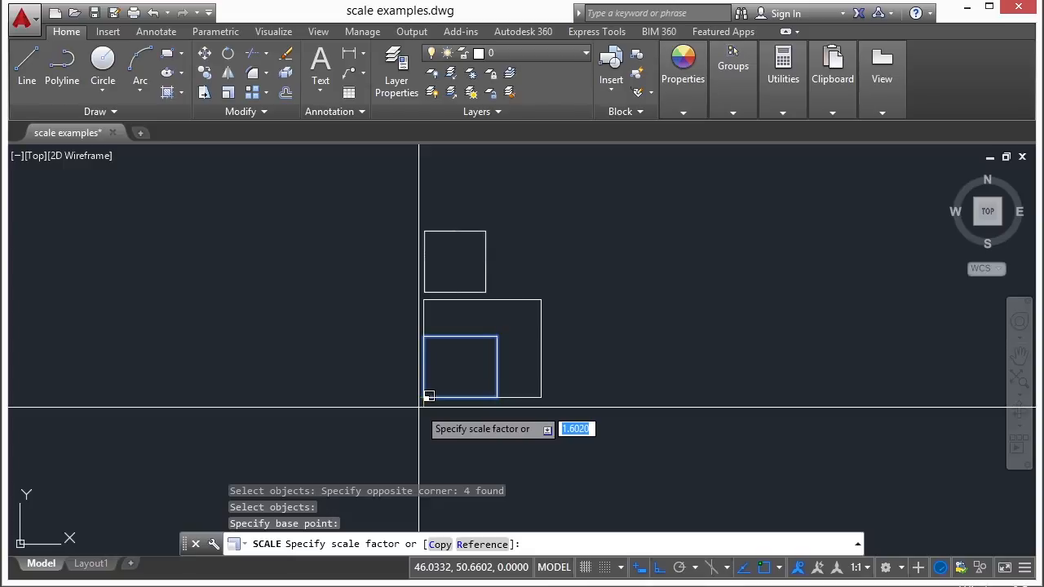
type(".5")
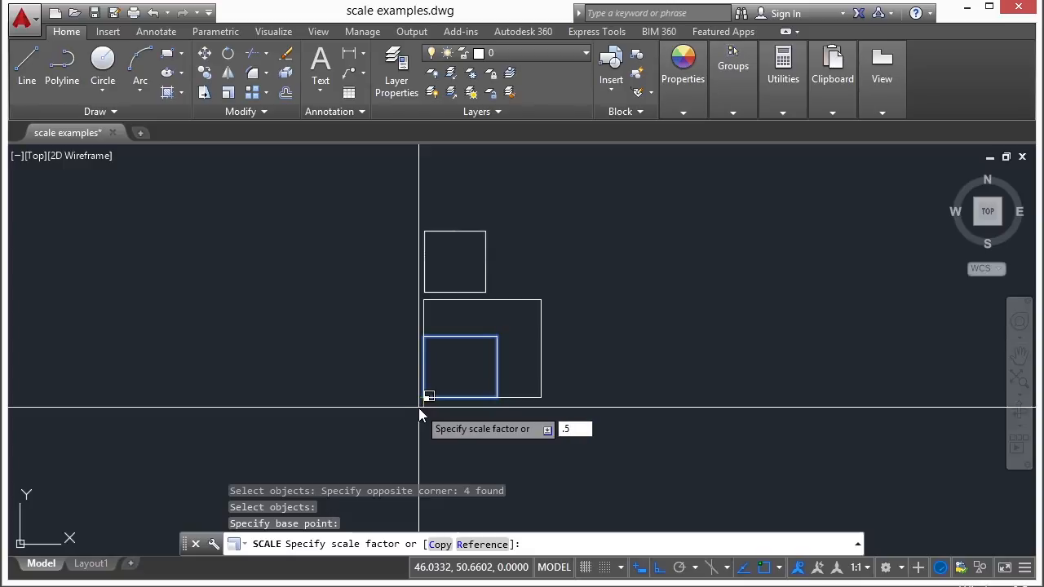
key("Return")
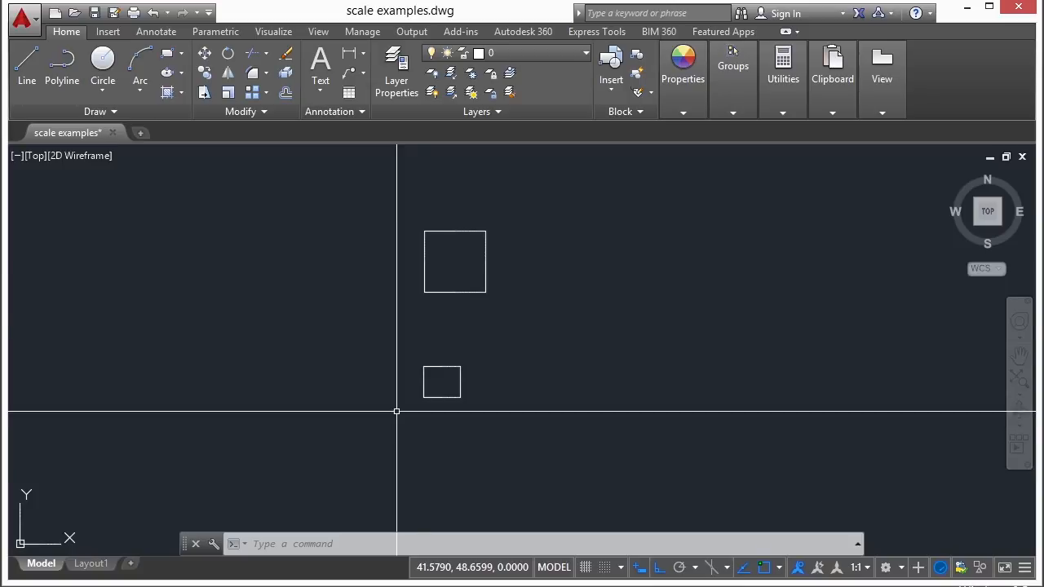
Scale a copy of the upper square by a factor of 2 from its lower-left corner, keeping the original
middle_click_drag(489, 291, 459, 334)
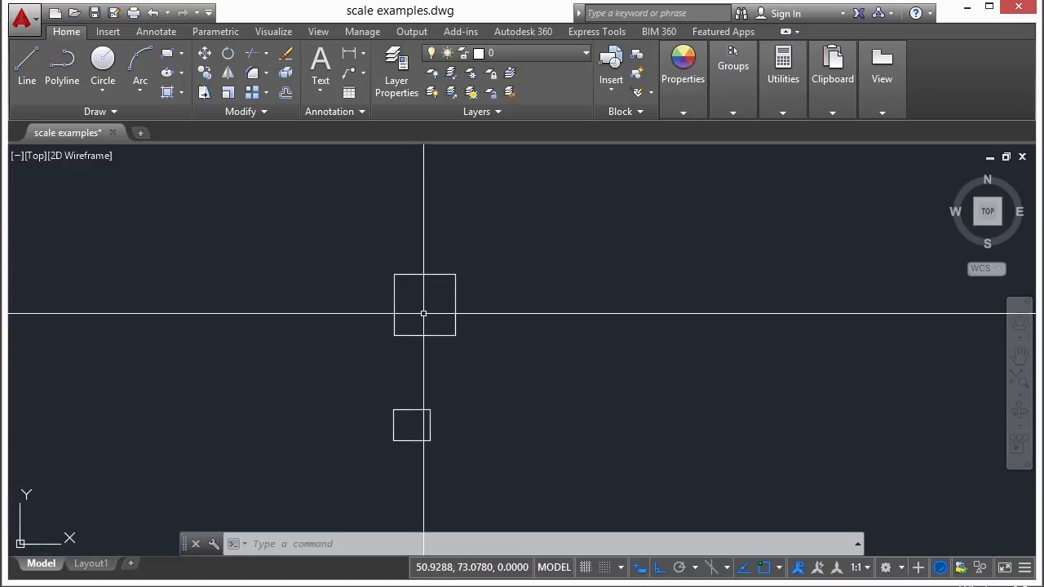
type("scale")
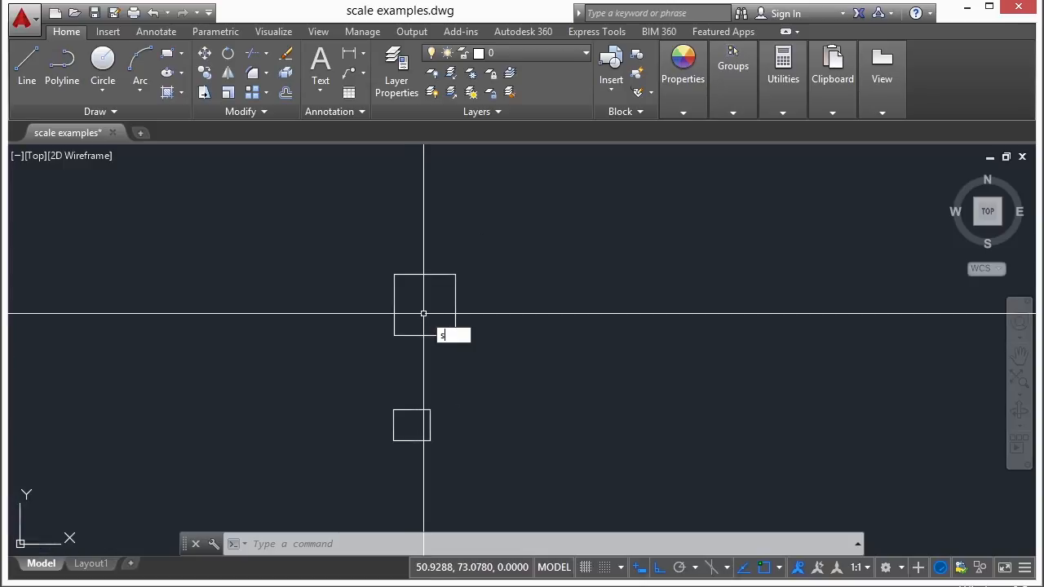
key("Return")
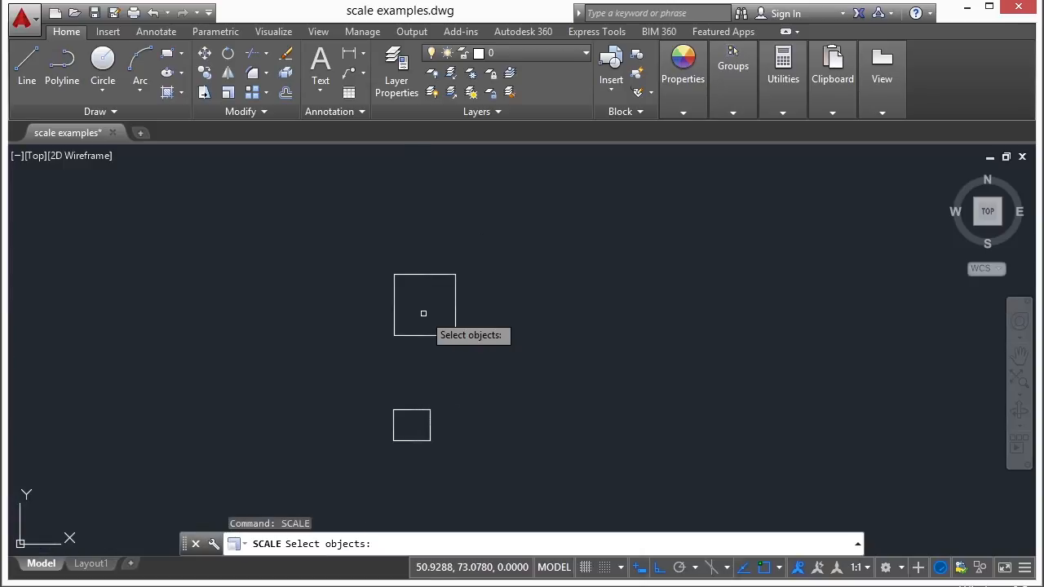
left_click(517, 241)
left_click(363, 365)
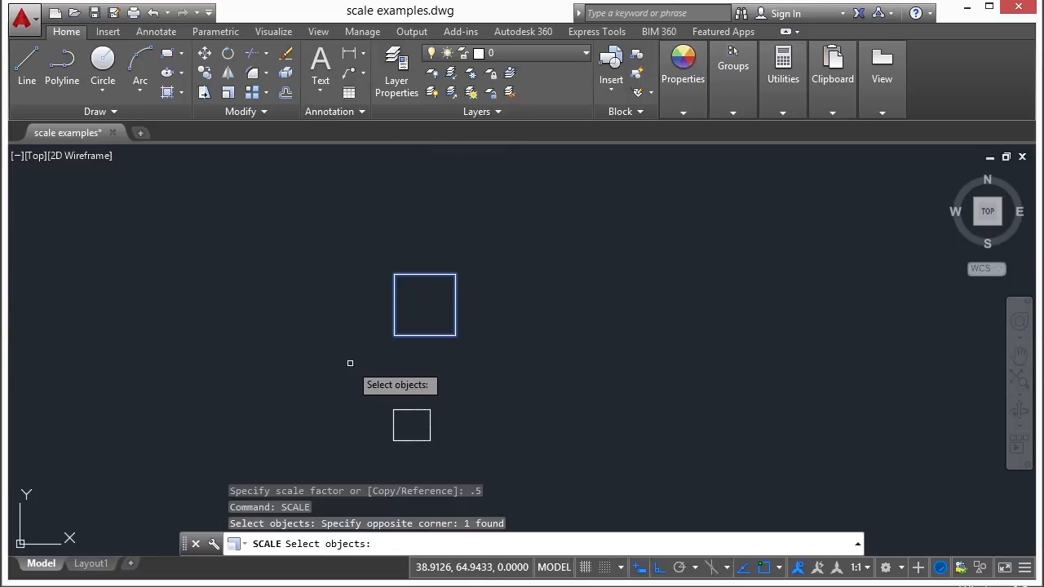
key("Return")
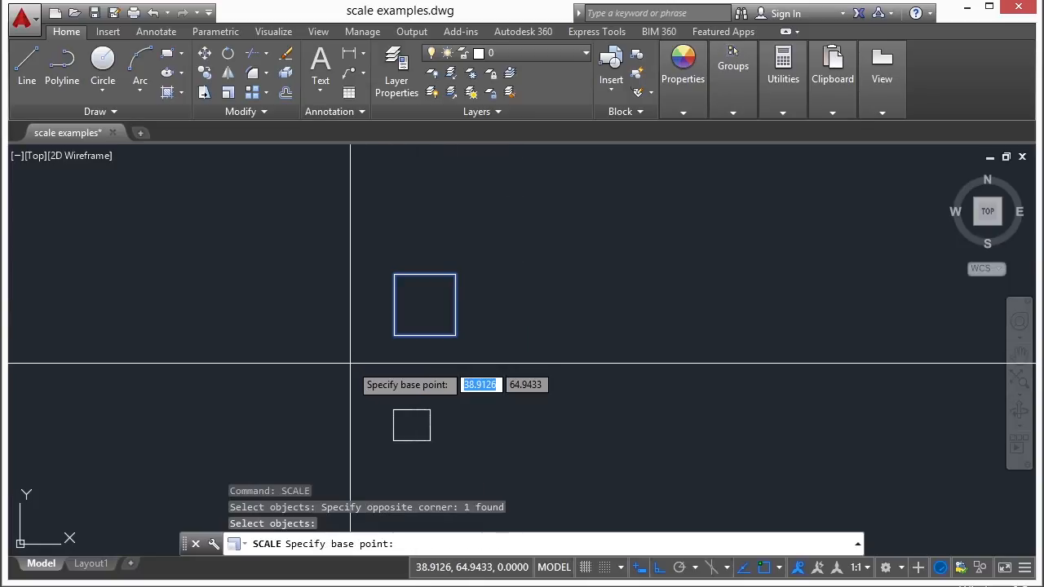
left_click(394, 334)
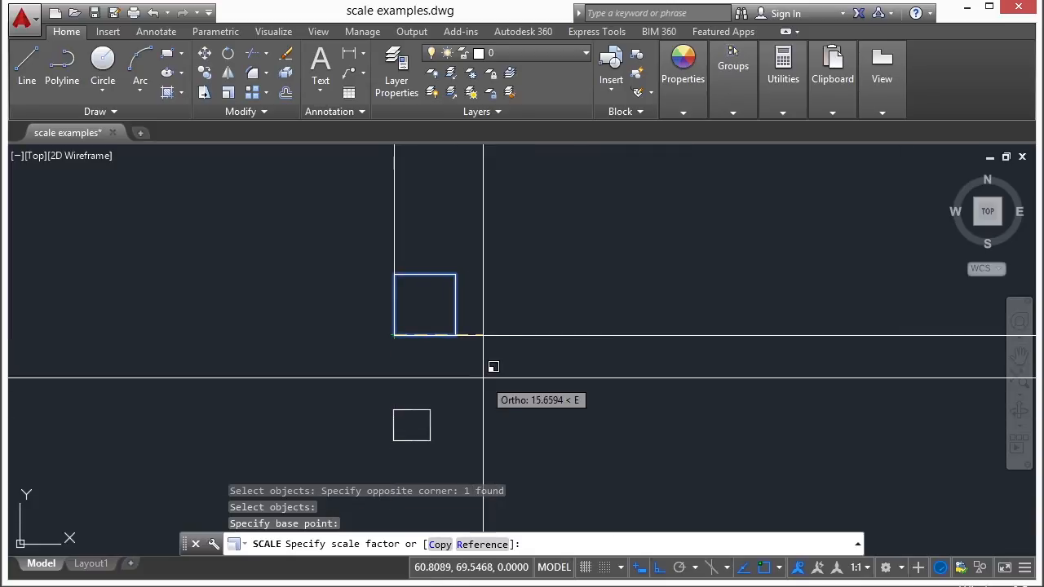
type("c")
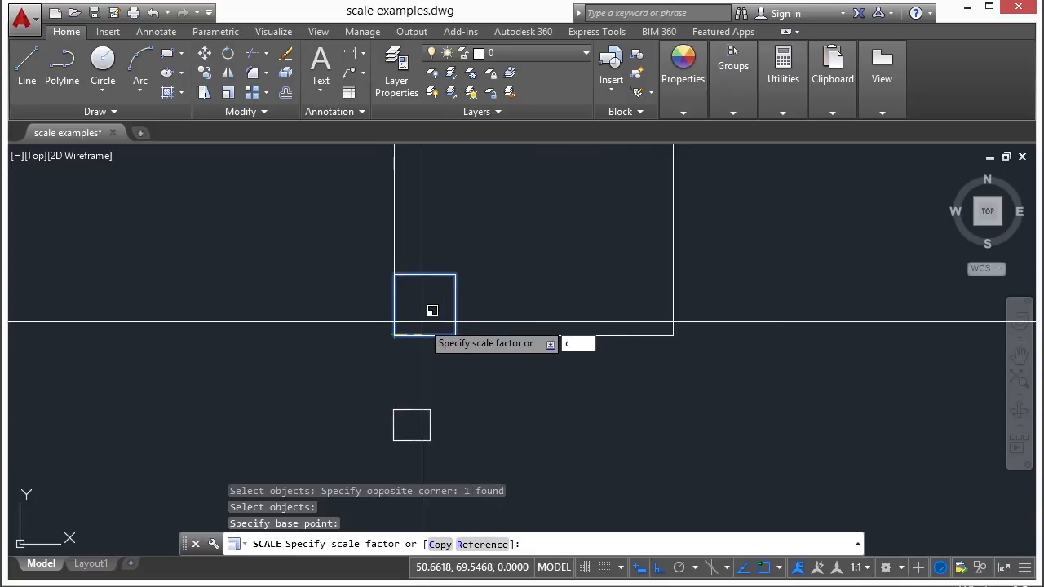
key("Return")
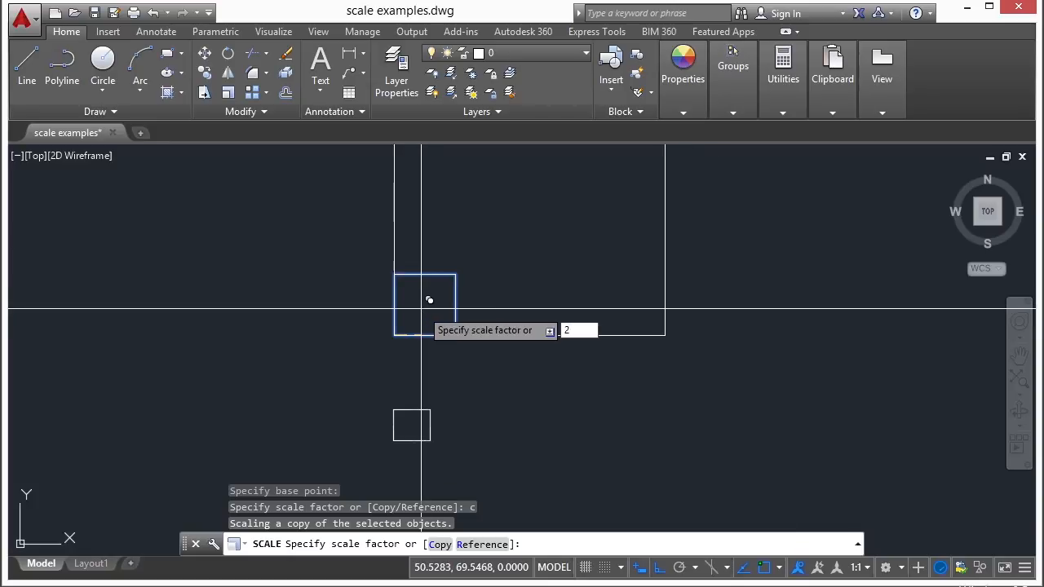
key("Return")
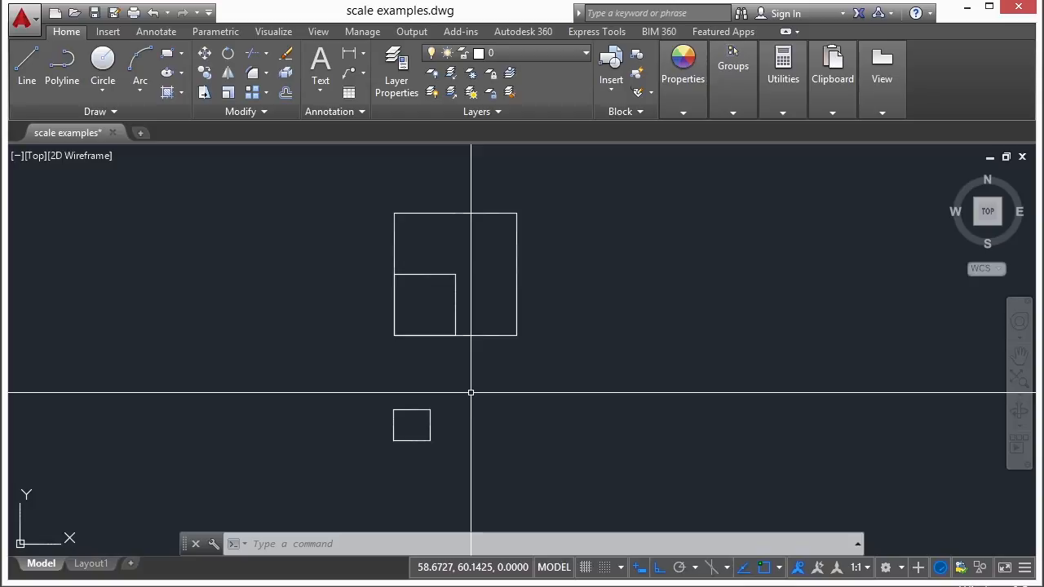
scroll(420, 375, "up", 5)
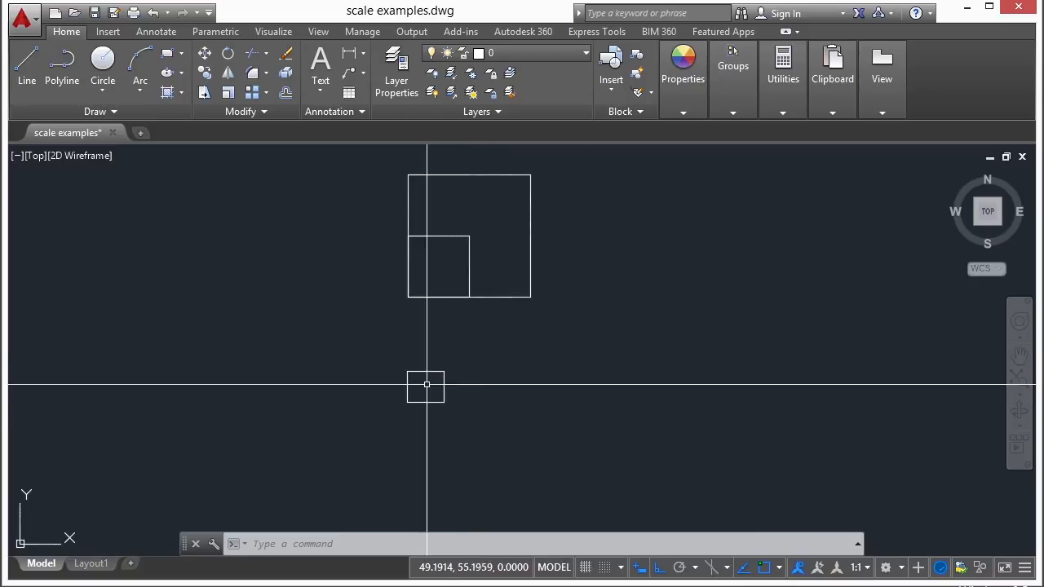
left_click(420, 355)
left_click(384, 399)
key("Escape")
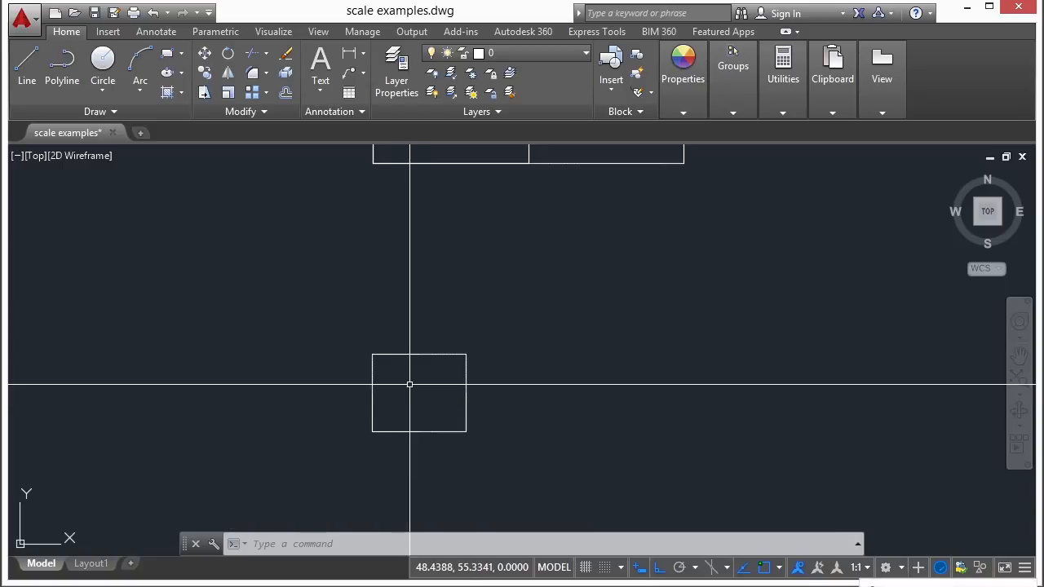
Scale a copy of the lower rectangle's top edge by a factor of 1/3 from its upper-left corner
type("SCALE")
key("Return")
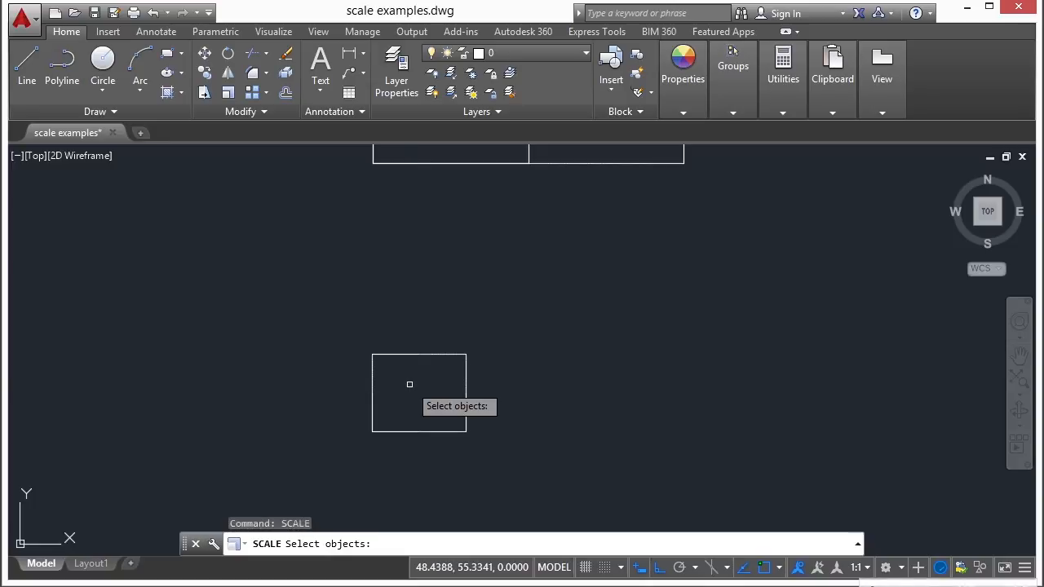
left_click(401, 352)
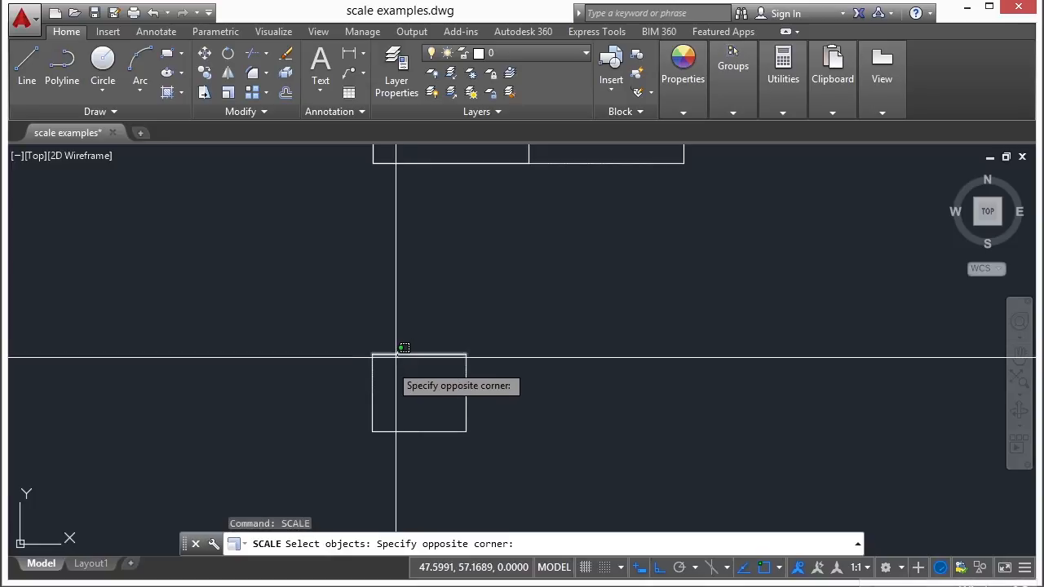
left_click(409, 381)
key("Return")
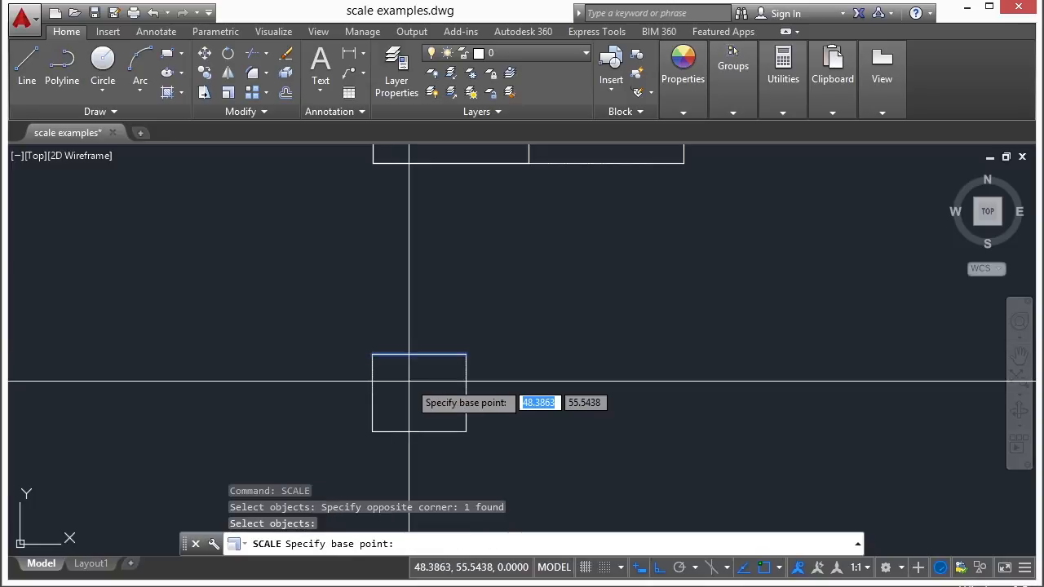
left_click(372, 355)
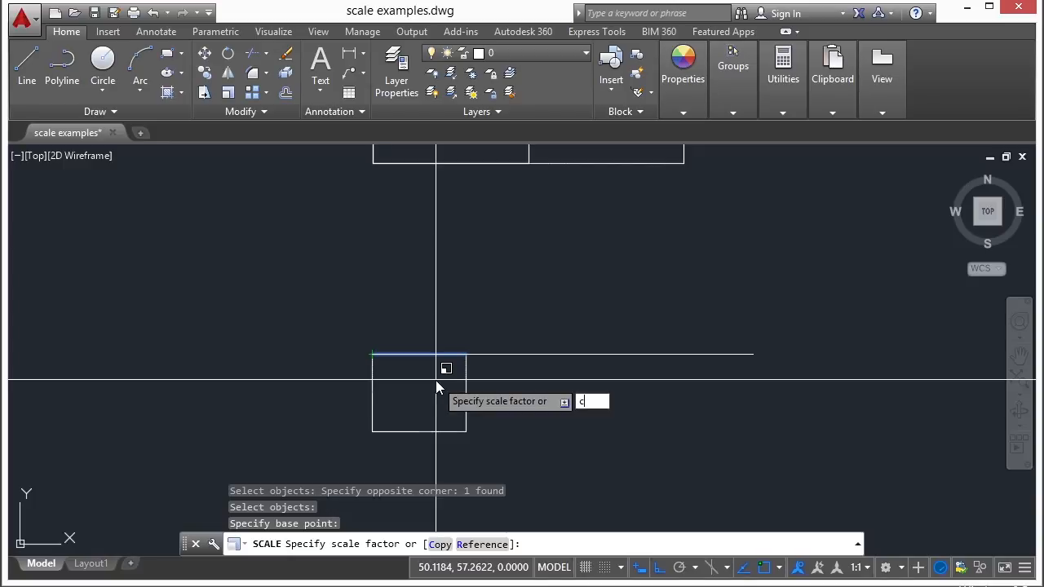
key("Return")
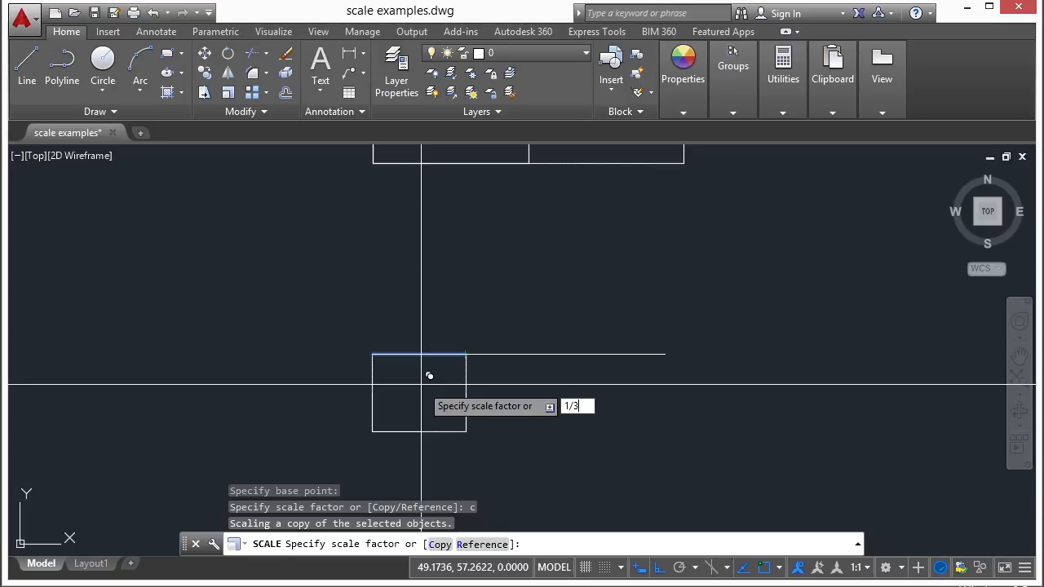
key("Return")
Select the rectangle's full-length top edge and its shortened copy in turn to tell the overlapping lines apart
scroll(421, 384, "up", 2)
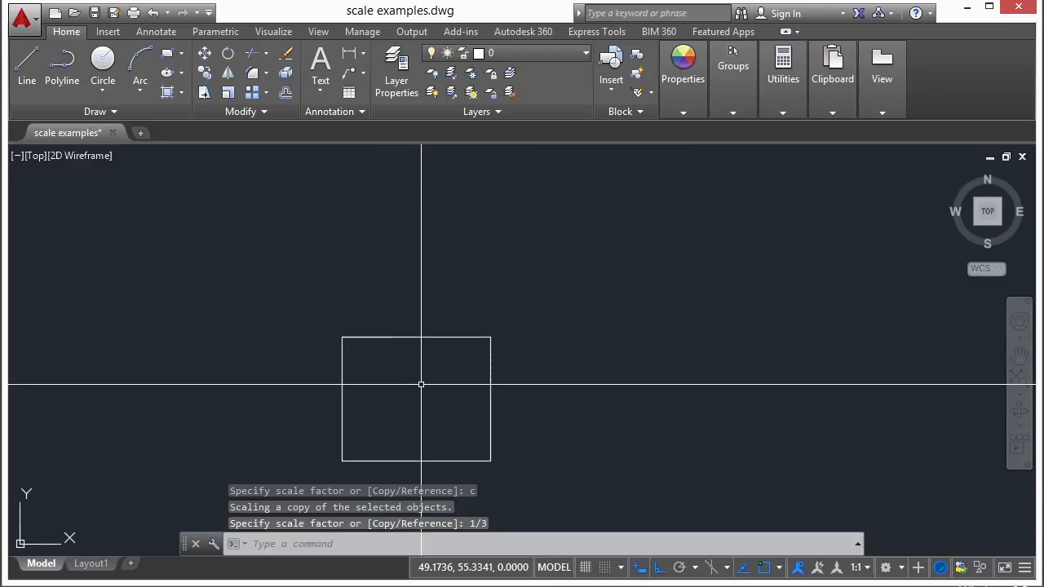
middle_click_drag(419, 382, 437, 349)
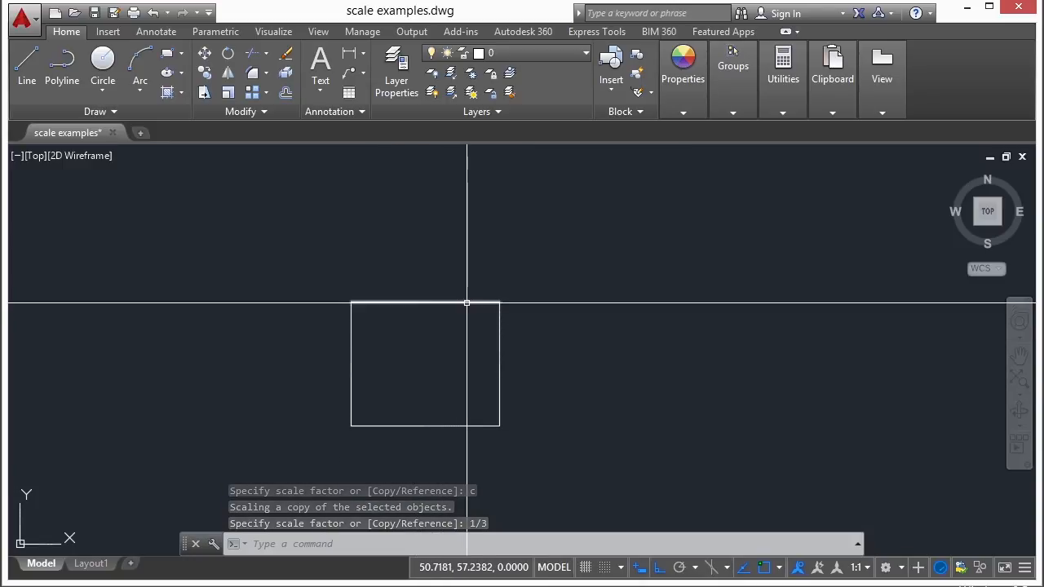
left_click(464, 303)
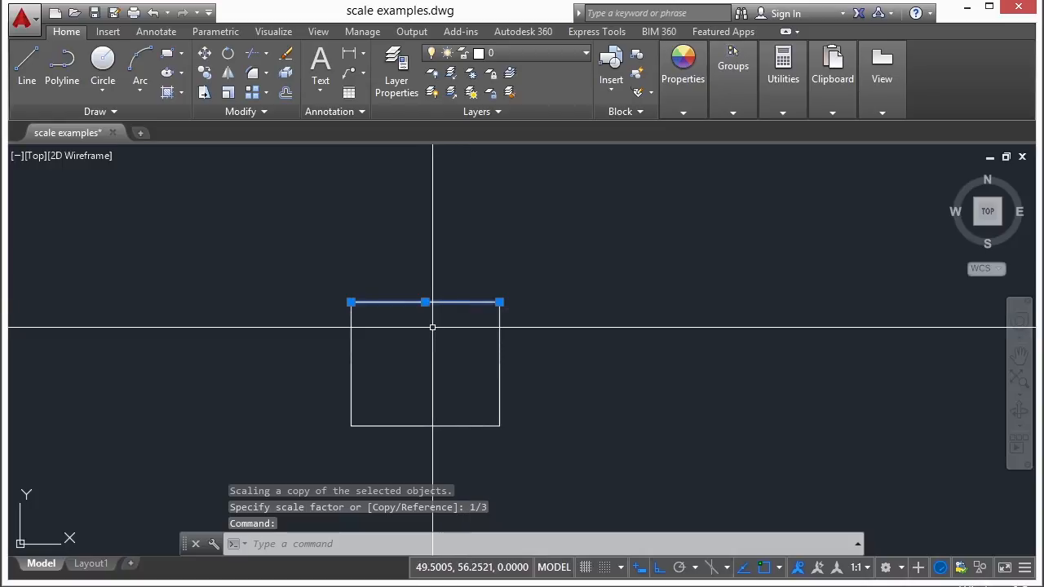
key("Escape")
left_click(312, 263)
left_click(439, 343)
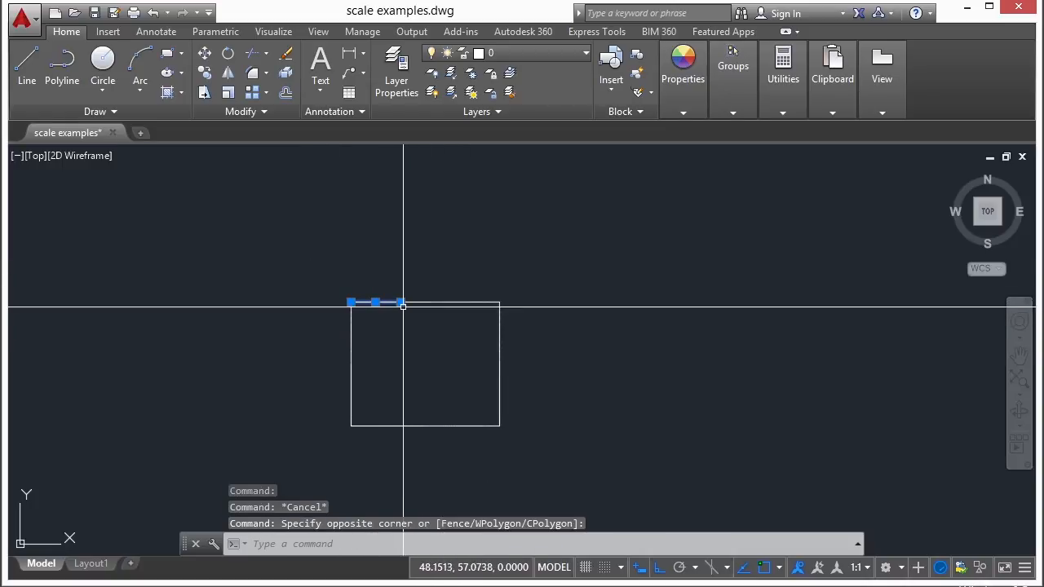
key("Escape")
Move the full-length top edge straight up about 1.5 units, away from the lower rectangle
type("m")
key("Return")
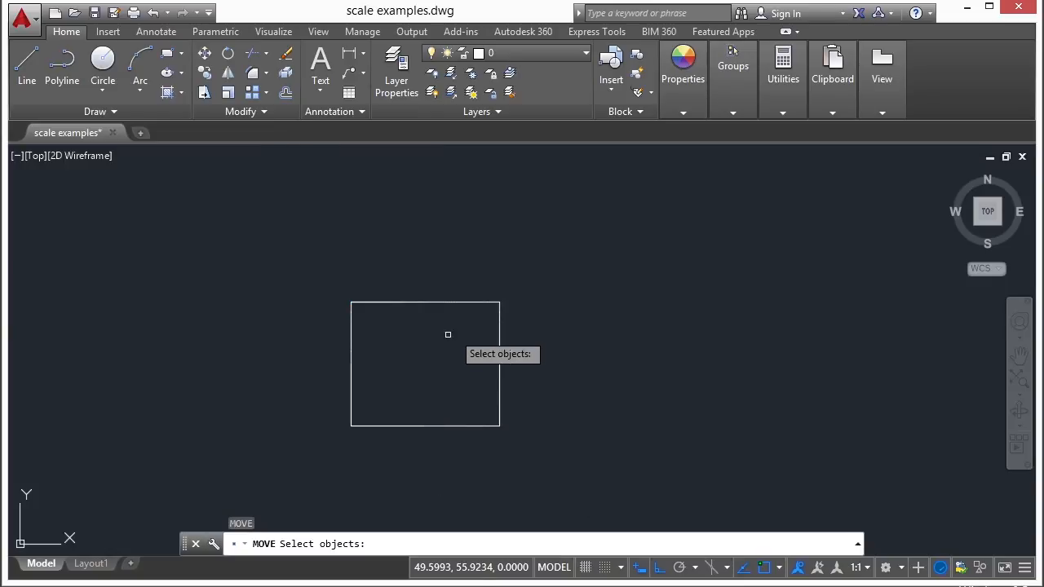
left_click(479, 283)
left_click(481, 322)
key("Return")
left_click(548, 328)
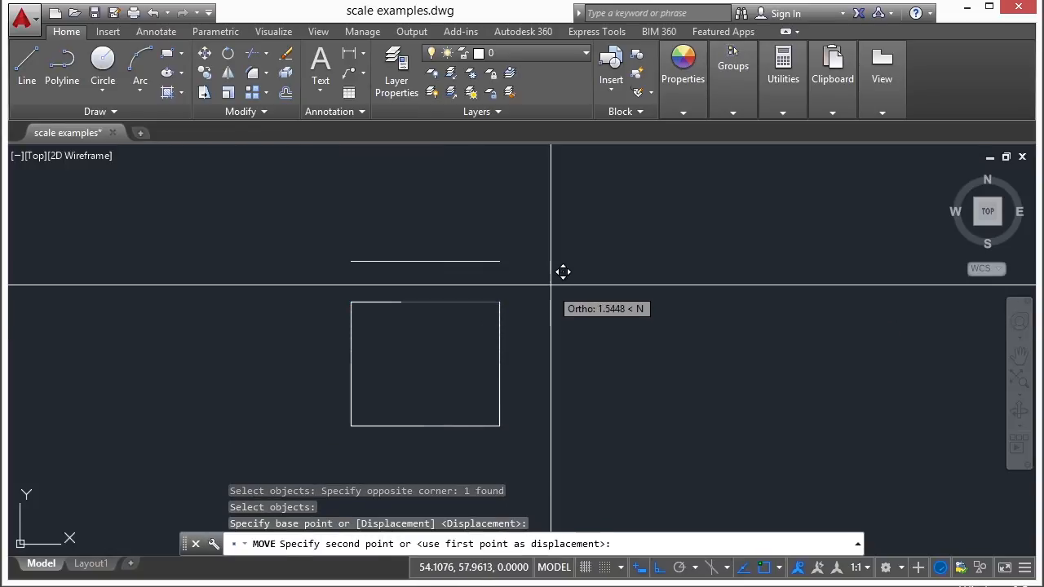
left_click(557, 287)
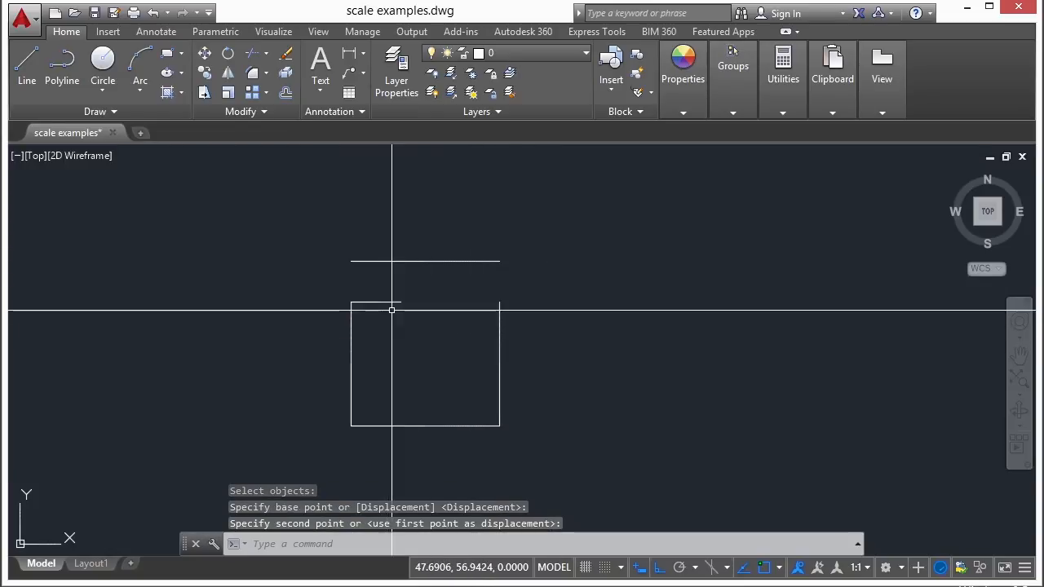
Copy the rectangle's left edge from its upper-left corner to the right end of the short top line
type("cp")
key("Return")
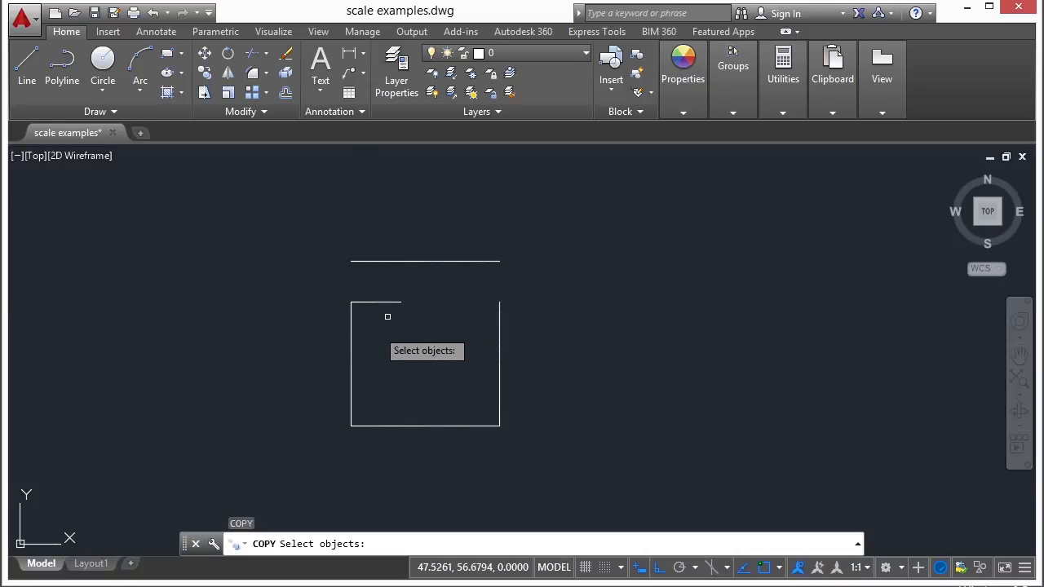
left_click(353, 333)
left_click(320, 360)
key("Return")
left_click(351, 303)
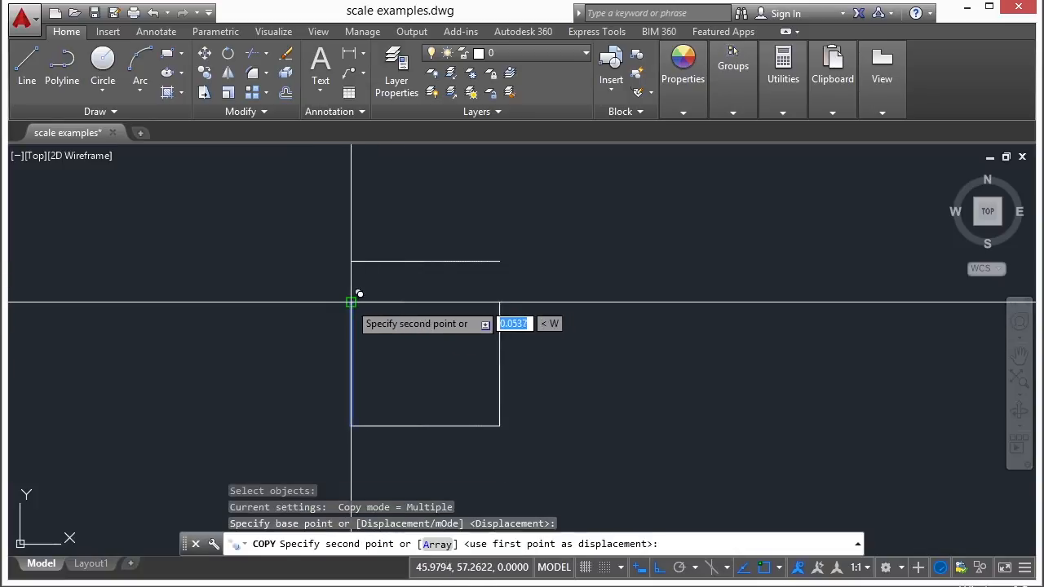
left_click(400, 303)
key("Return")
Copy the new vertical divider 2 units to the right, using the short top line's endpoints as displacement
key("Return")
left_click(417, 324)
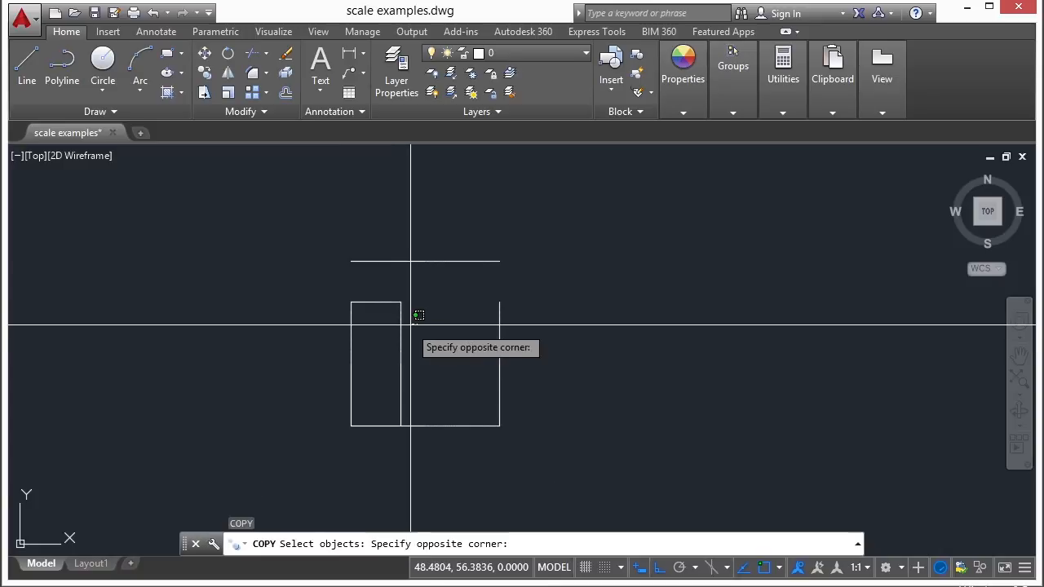
left_click(397, 331)
key("Return")
left_click(351, 303)
left_click(401, 303)
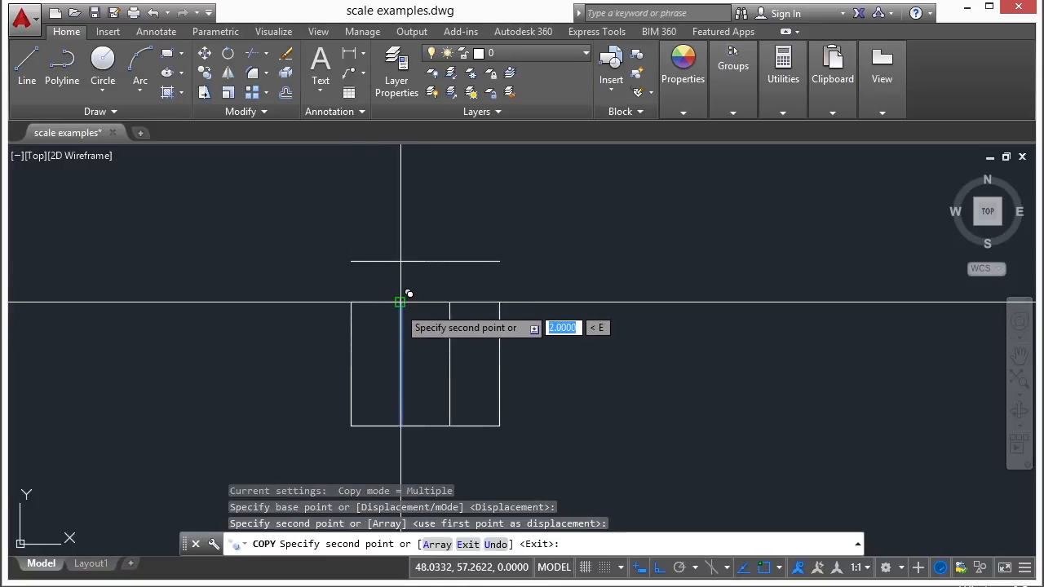
key("Return")
Erase the short top line and move the full-length edge back down onto the rectangle's upper-left corner
left_click(381, 302)
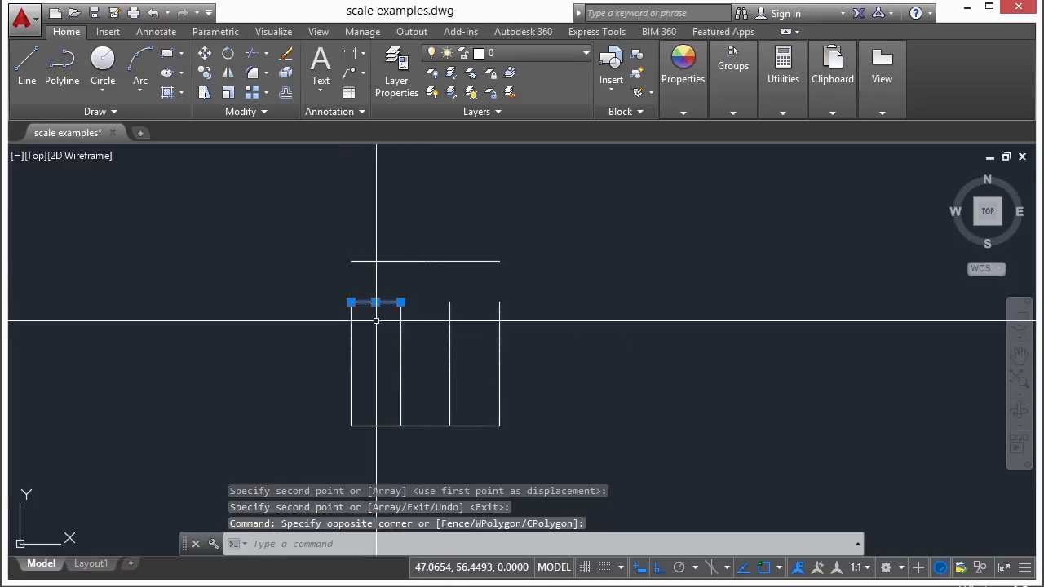
left_click(287, 55)
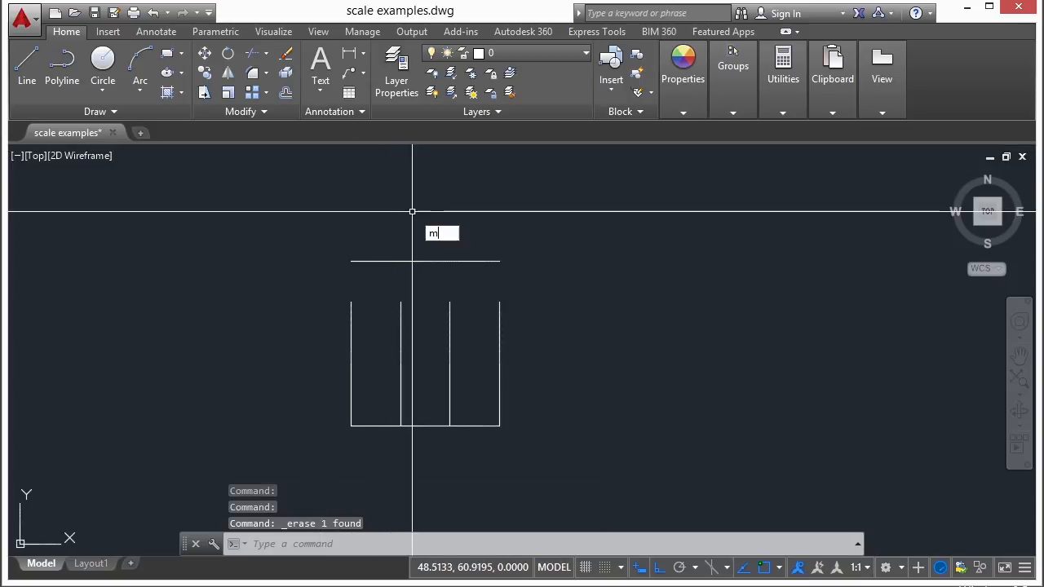
key("Return")
left_click(418, 214)
left_click(382, 273)
key("Return")
left_click(352, 261)
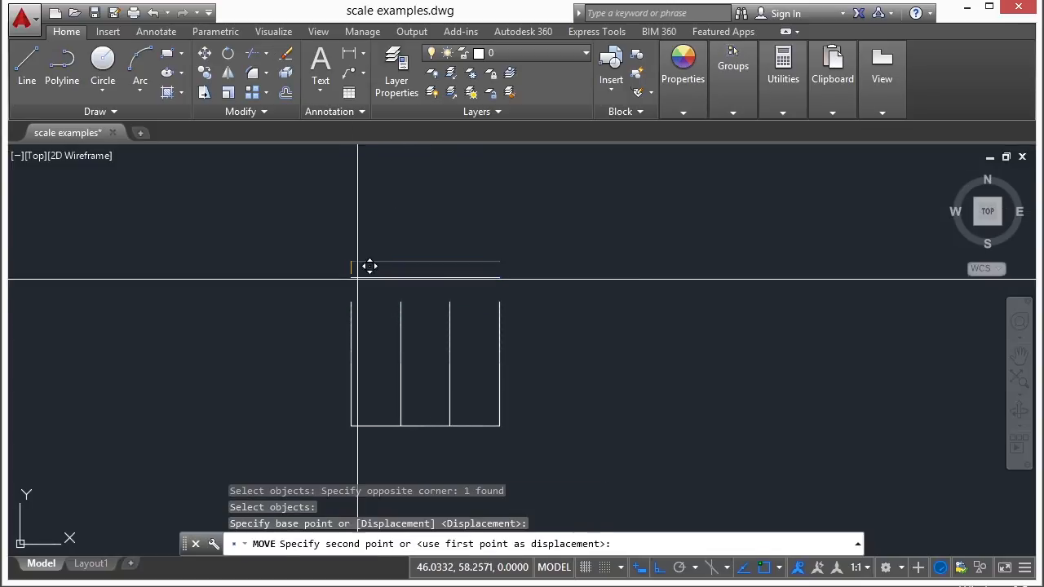
left_click(352, 302)
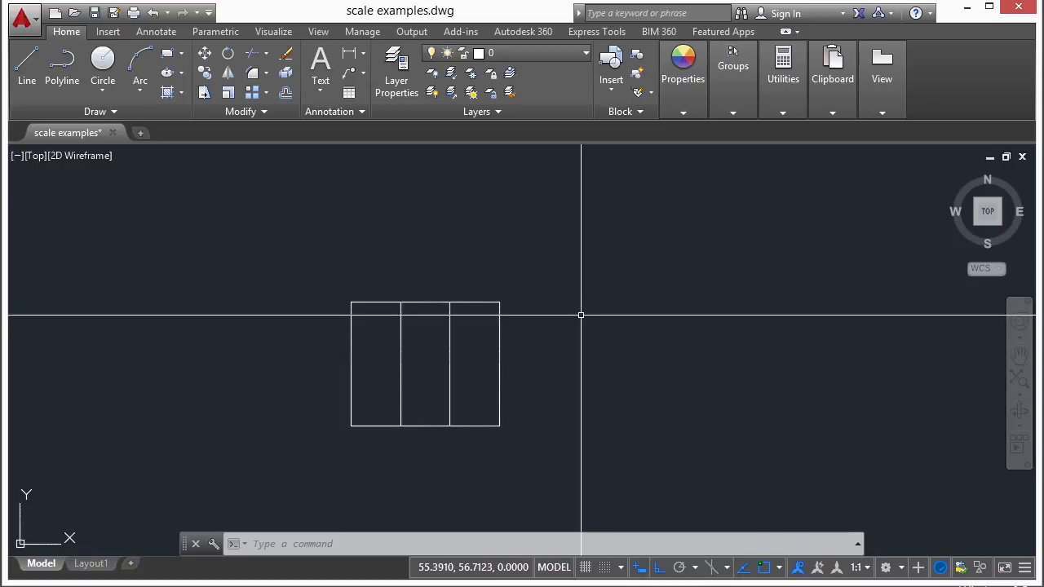
Scale the rectangle's top edge itself by a factor of 1/3 from the upper-left corner, without copying
type("sc")
key("Return")
left_click(482, 303)
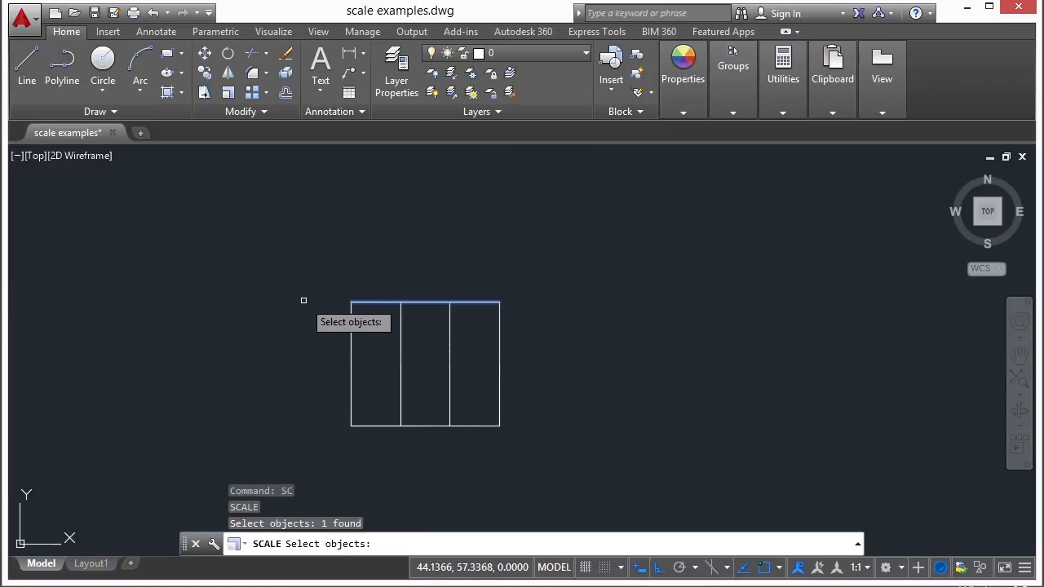
key("Return")
left_click(351, 302)
type("1/")
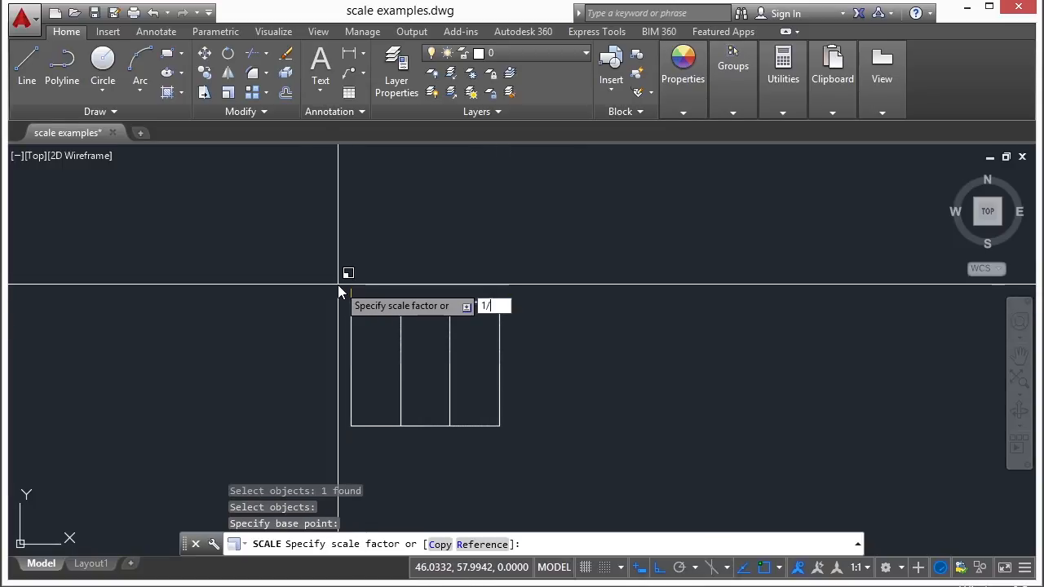
type("3")
key("Return")
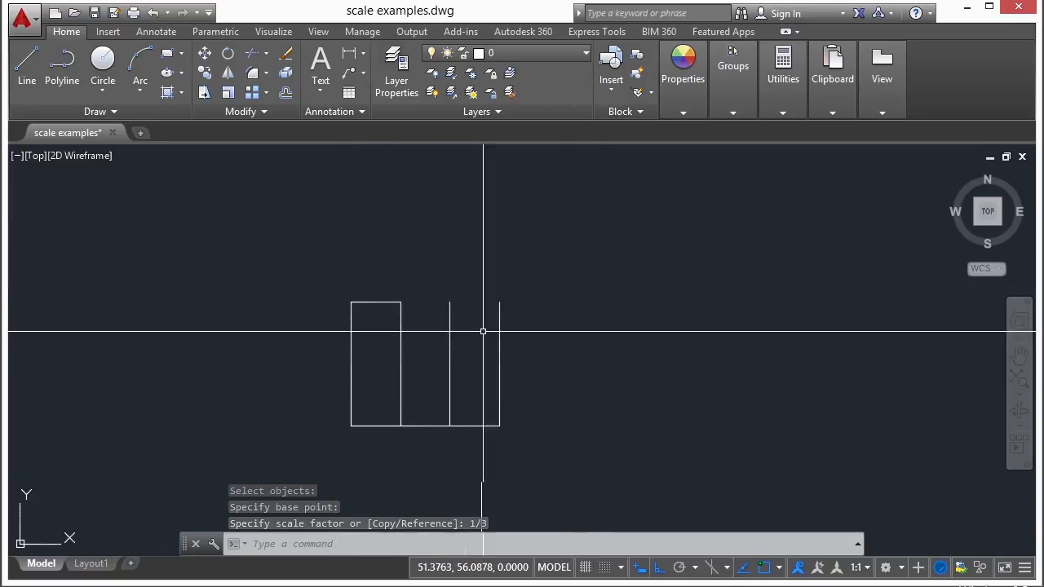
Stretch the right end of the shortened top edge to the rectangle's upper-right corner and clear the selection
left_click(381, 303)
left_click(401, 302)
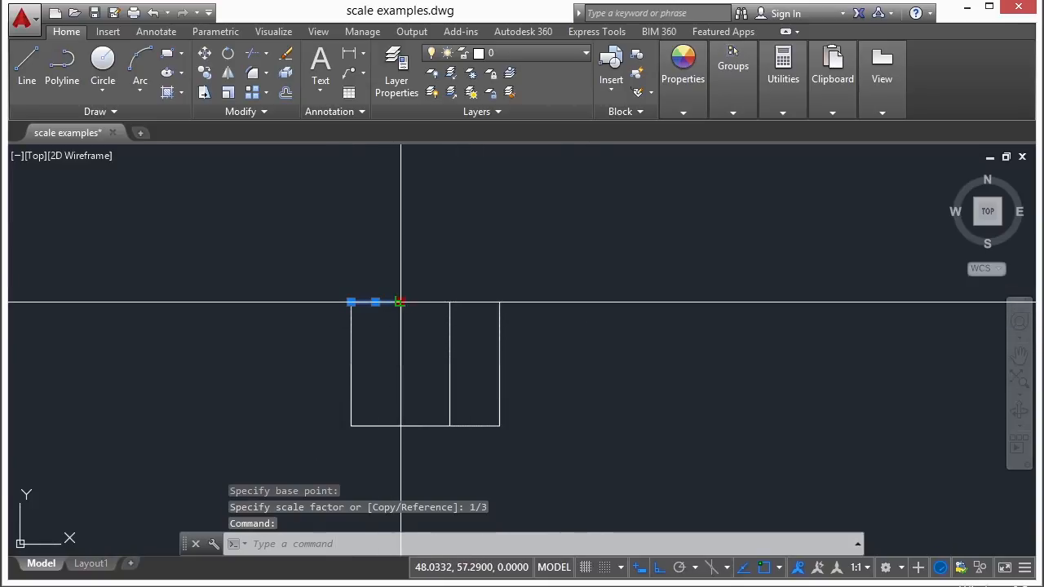
left_click(499, 302)
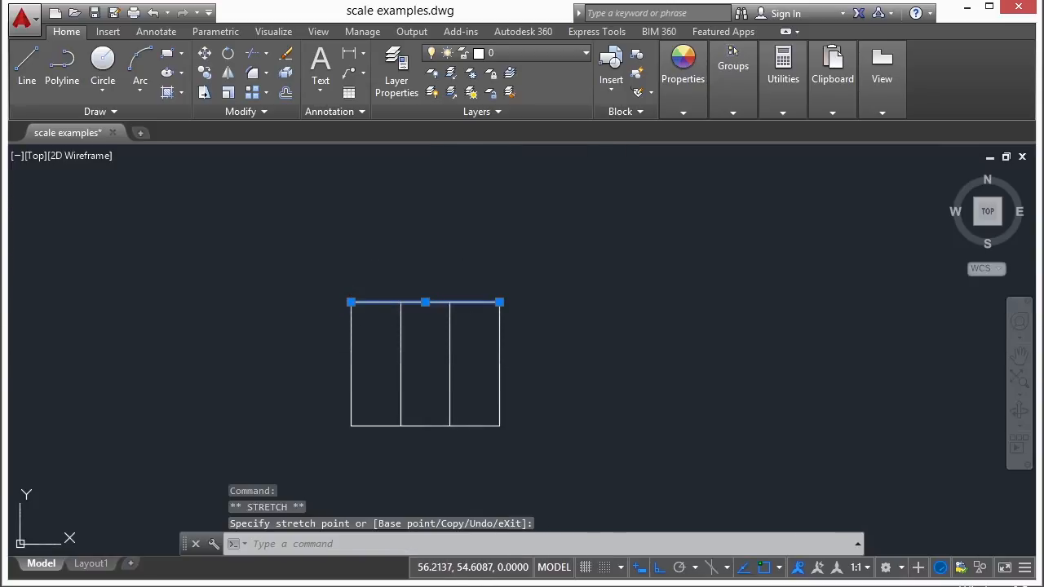
key("Escape")
middle_click_drag(542, 366, 580, 333)
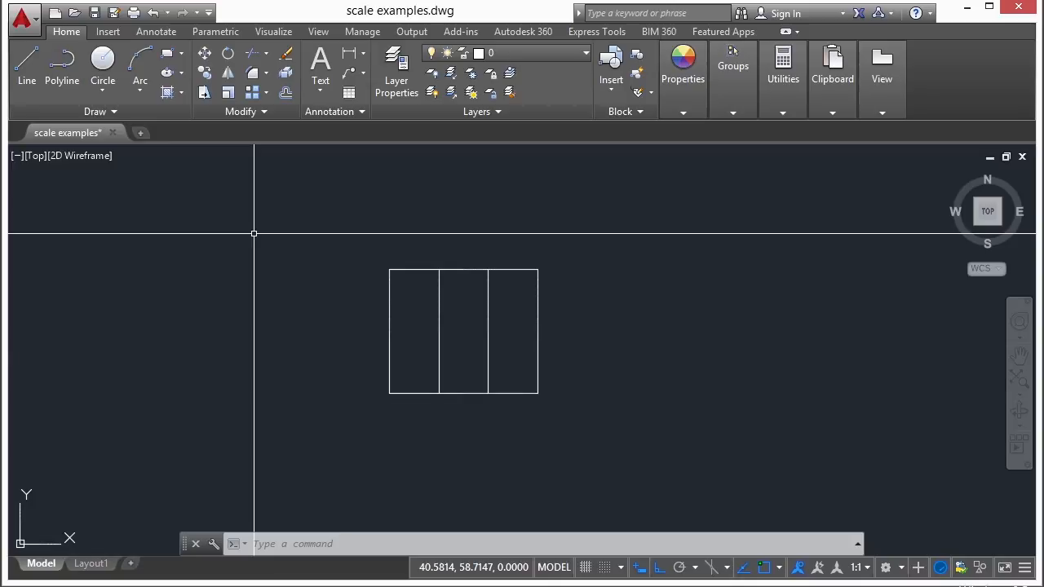
scroll(373, 331, "down", 6)
middle_click_drag(457, 252, 452, 337)
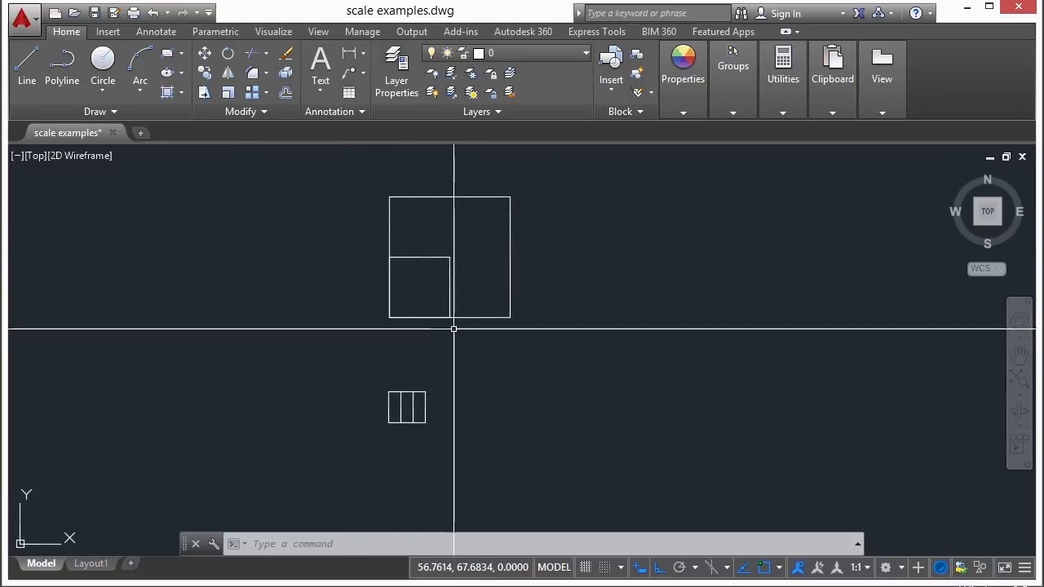